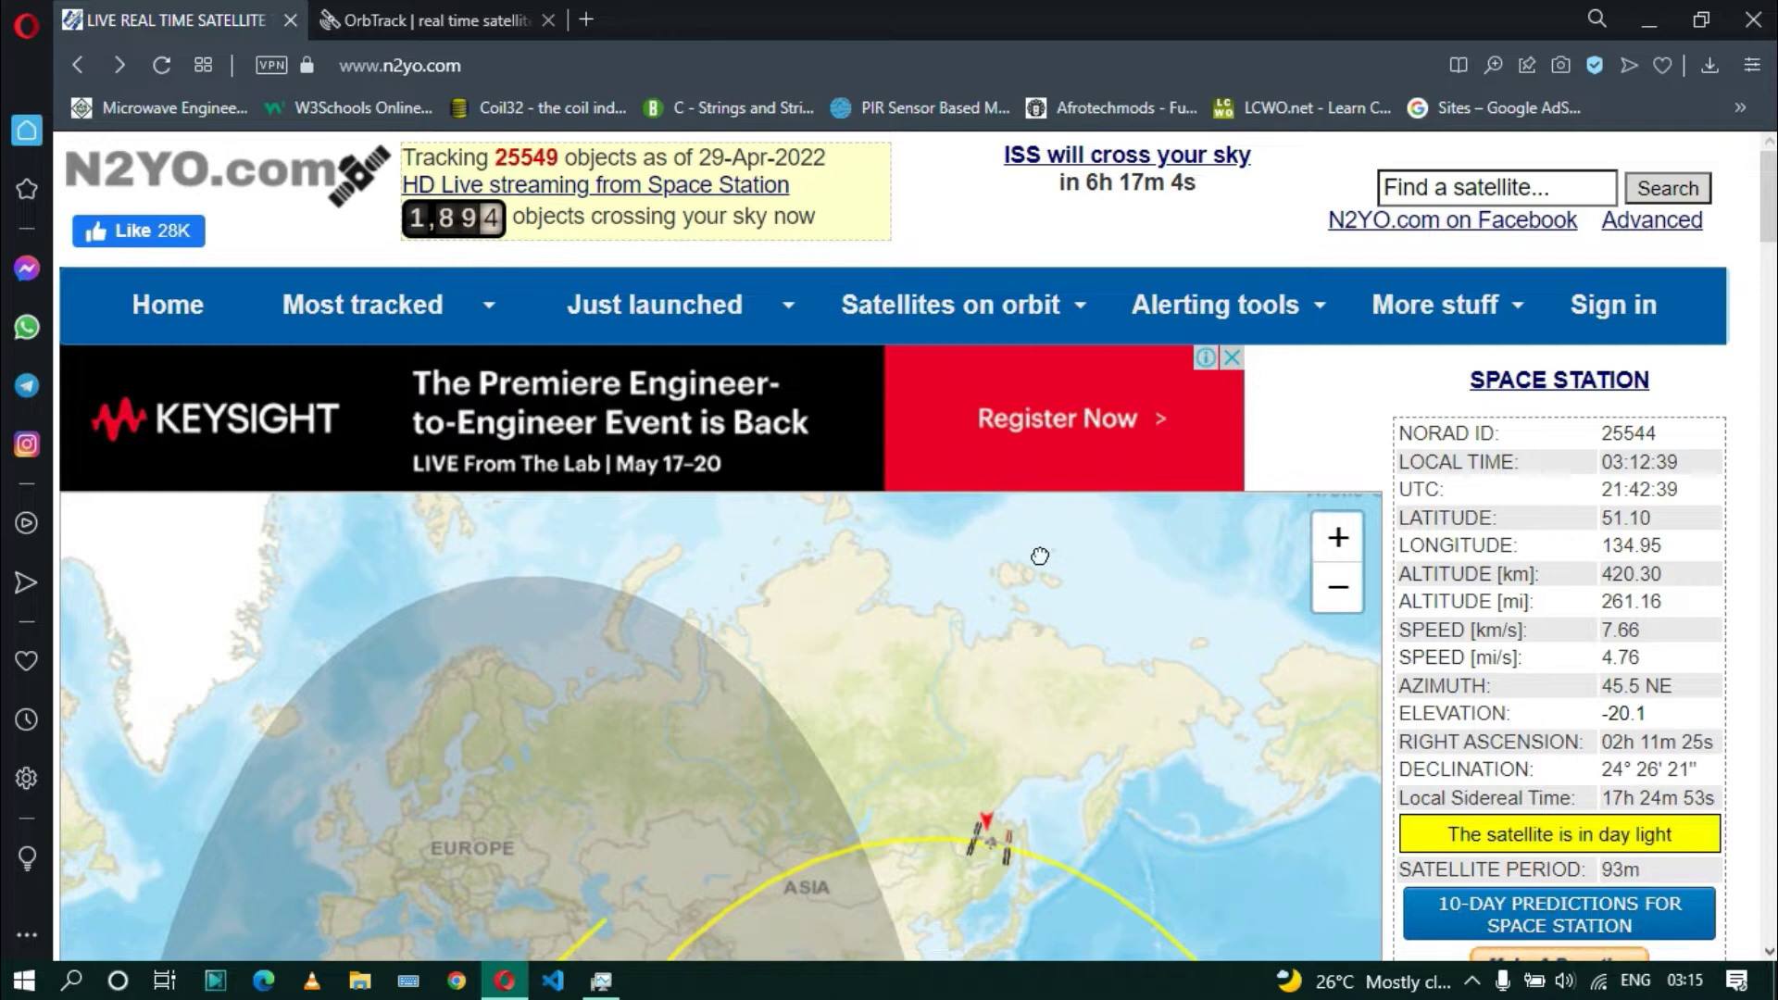
{"action": "scroll", "coordinate": [1036, 584], "scroll_direction": "down", "scroll_amount": 2}
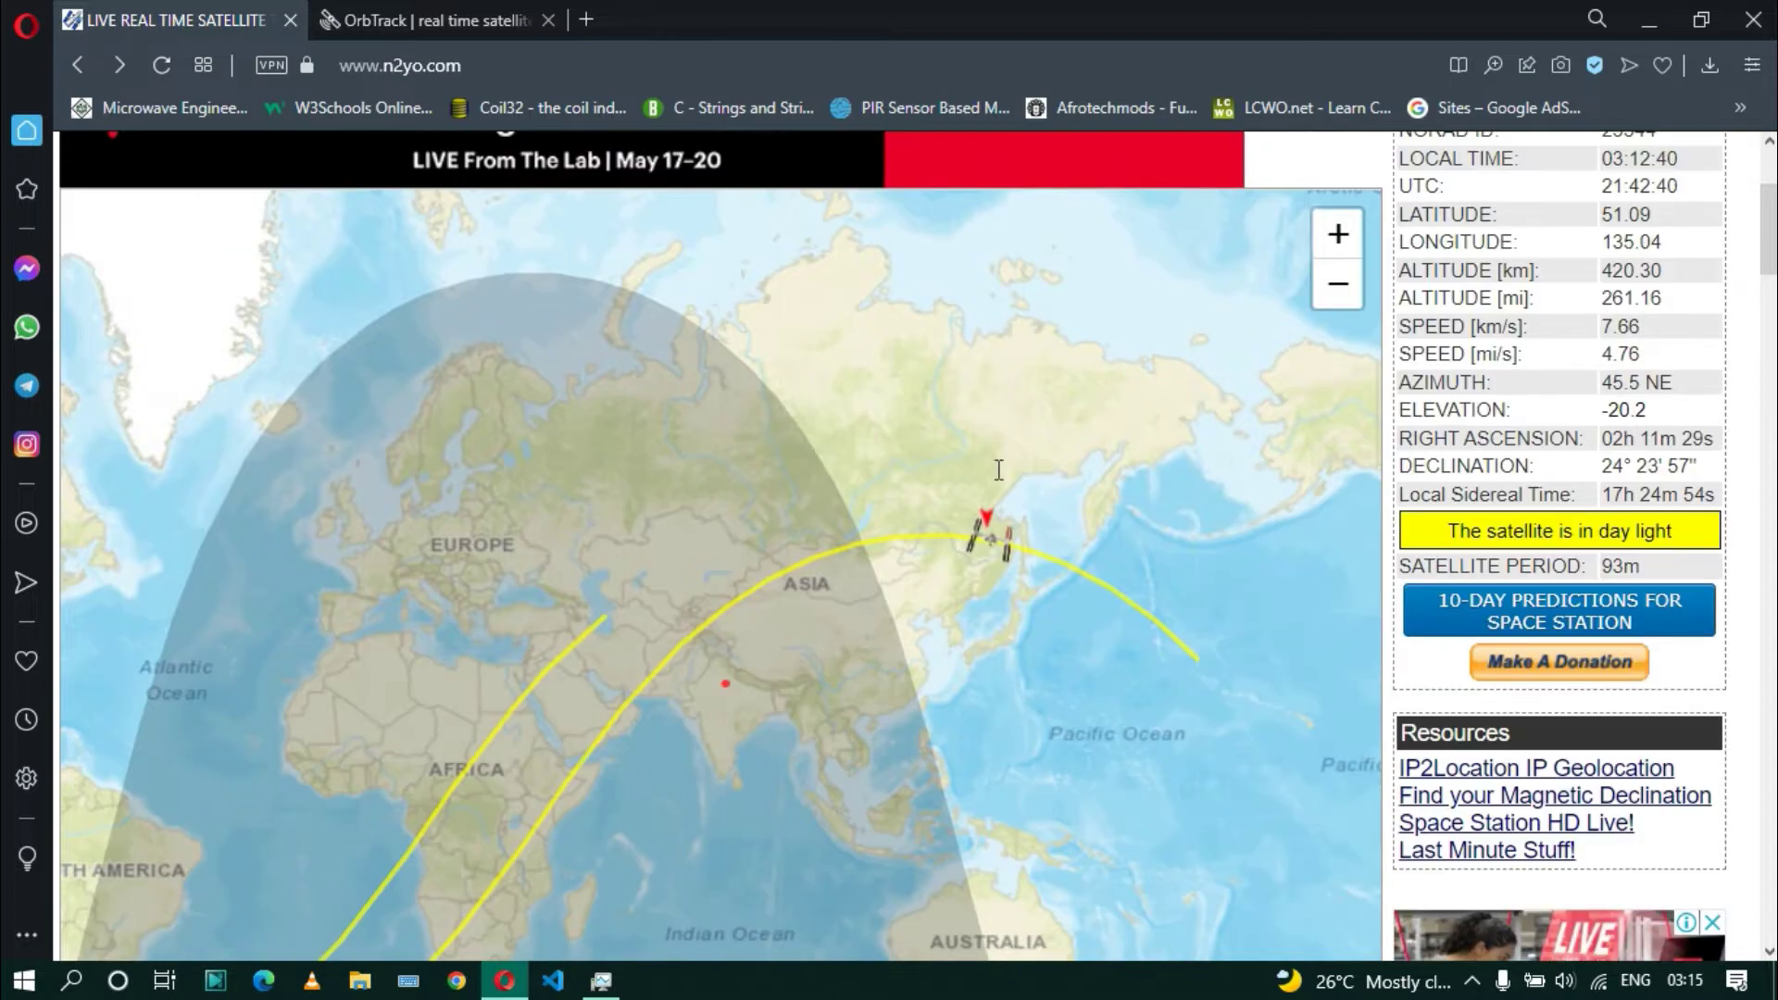
Show the International Space Station's label on the N2YO map, then dismiss it
{"action": "left_click", "coordinate": [999, 552]}
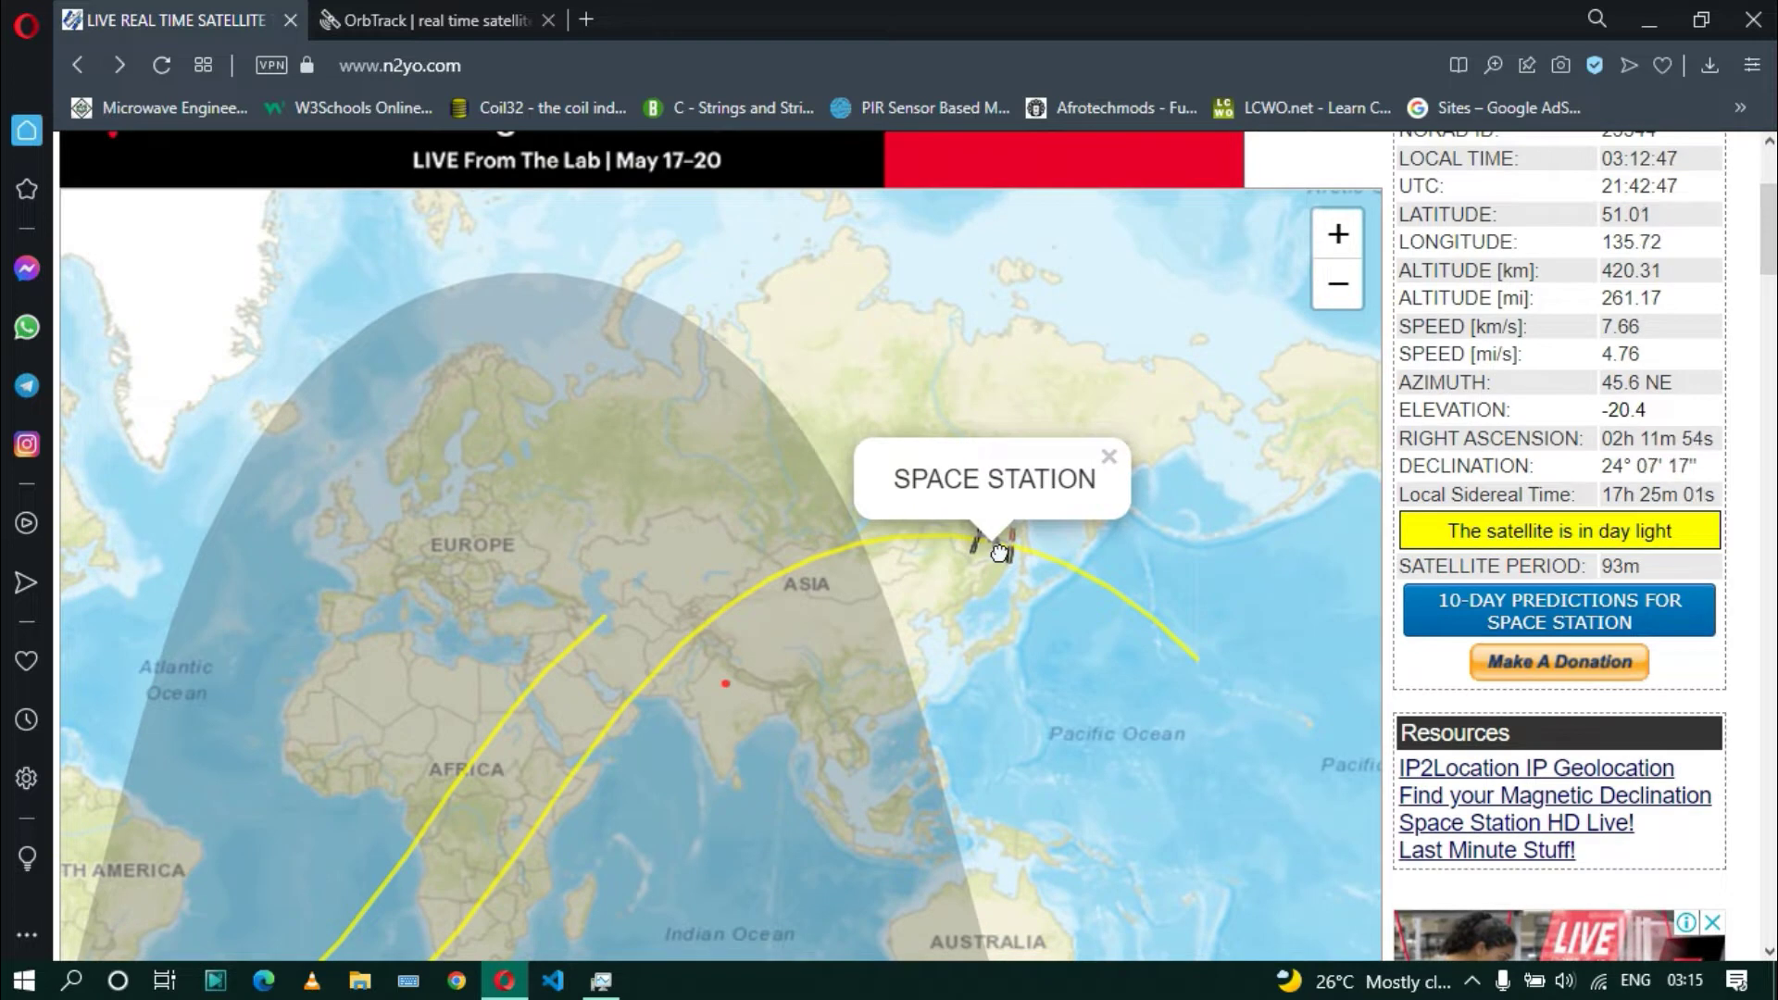
{"action": "left_click", "coordinate": [1110, 456]}
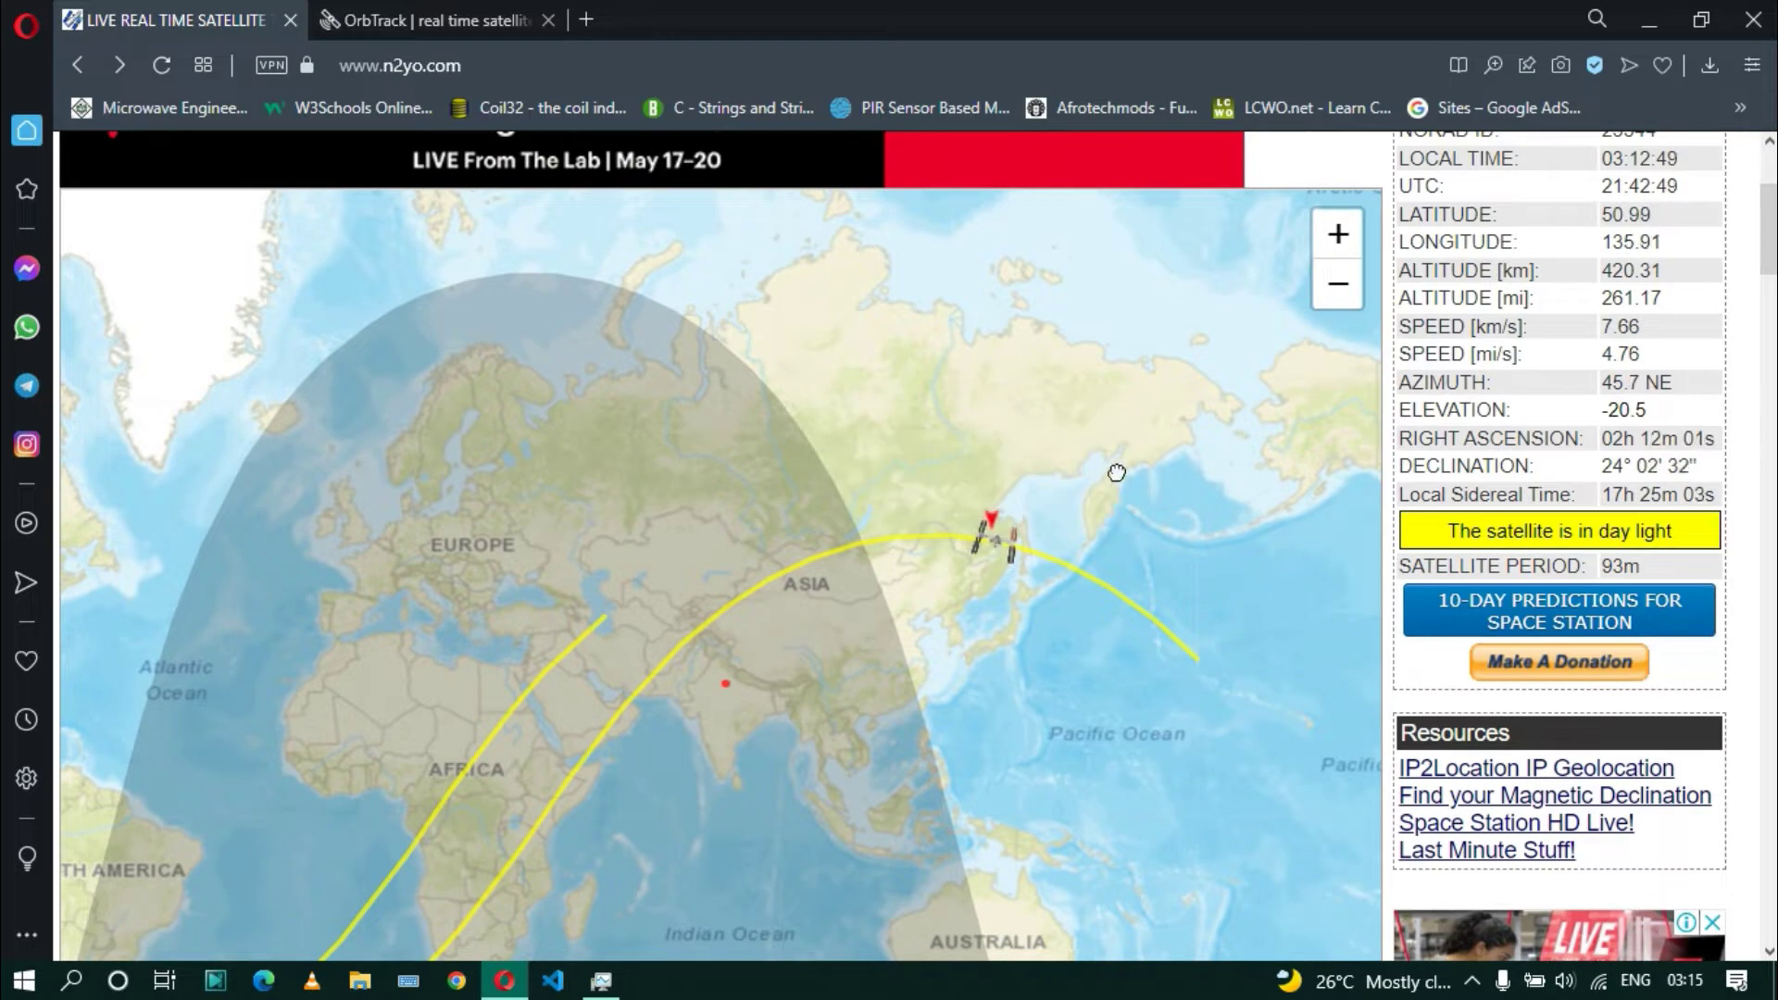
{"action": "scroll", "coordinate": [1445, 610], "scroll_direction": "up", "scroll_amount": 2}
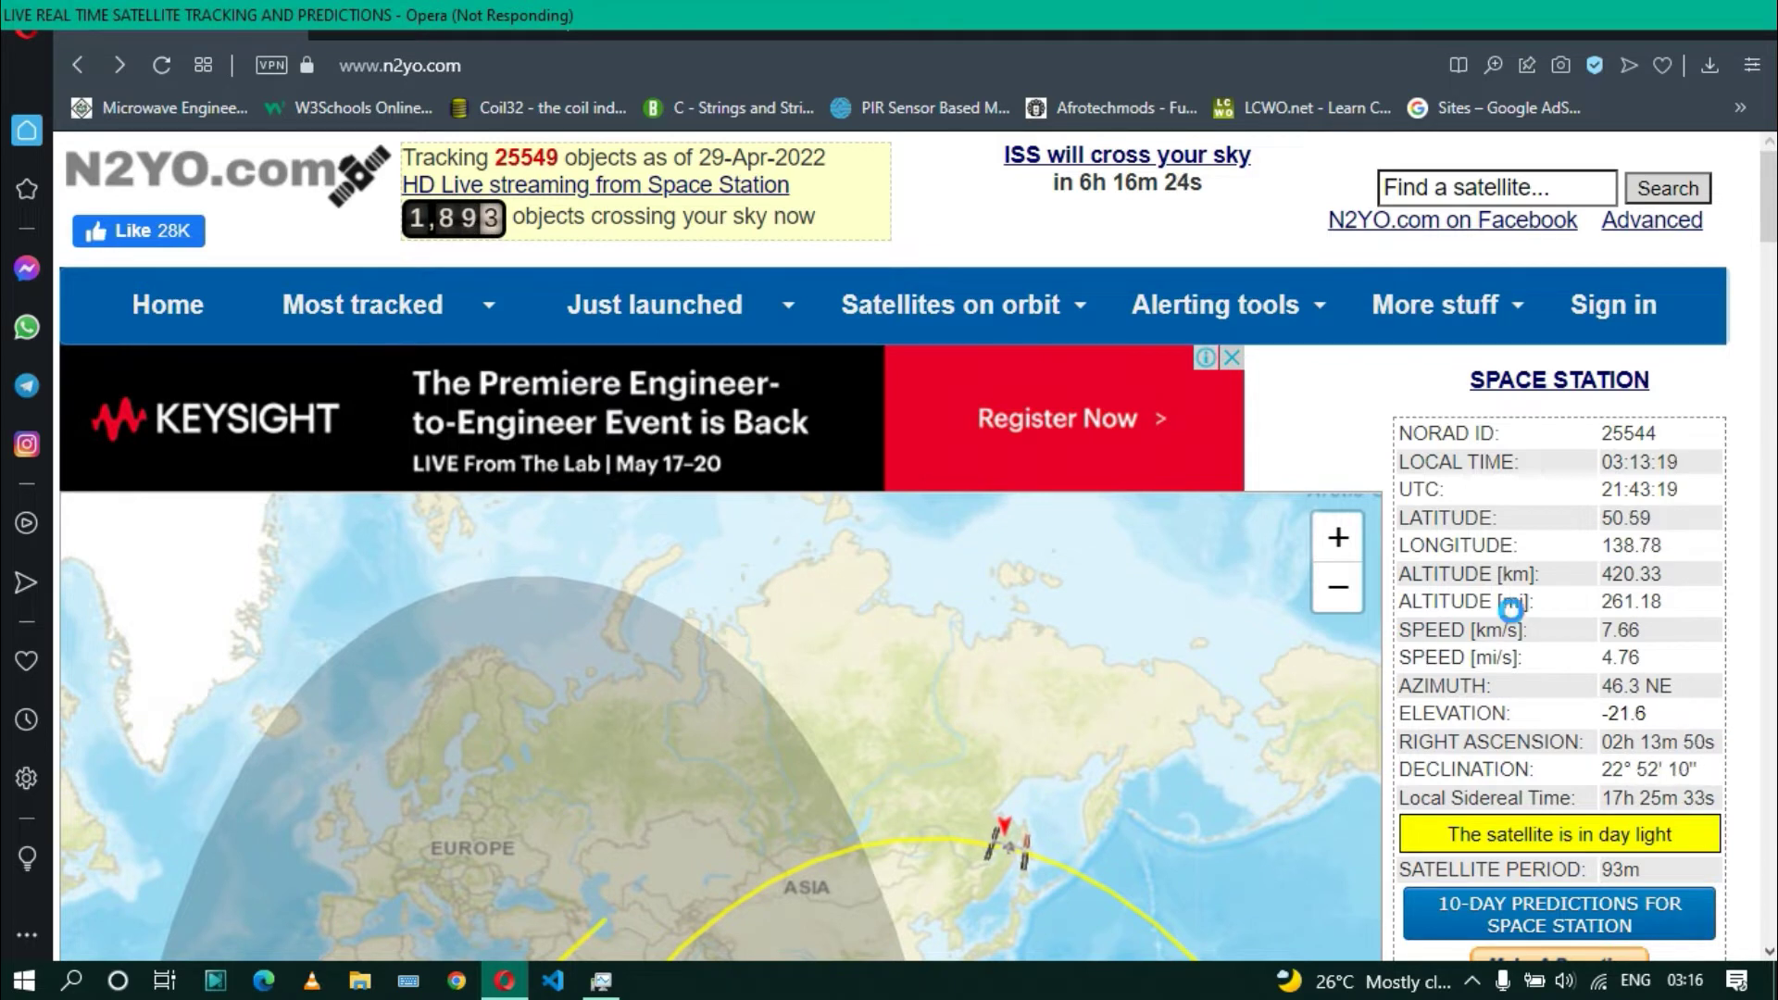
{"action": "scroll", "coordinate": [1473, 798], "scroll_direction": "down", "scroll_amount": 2}
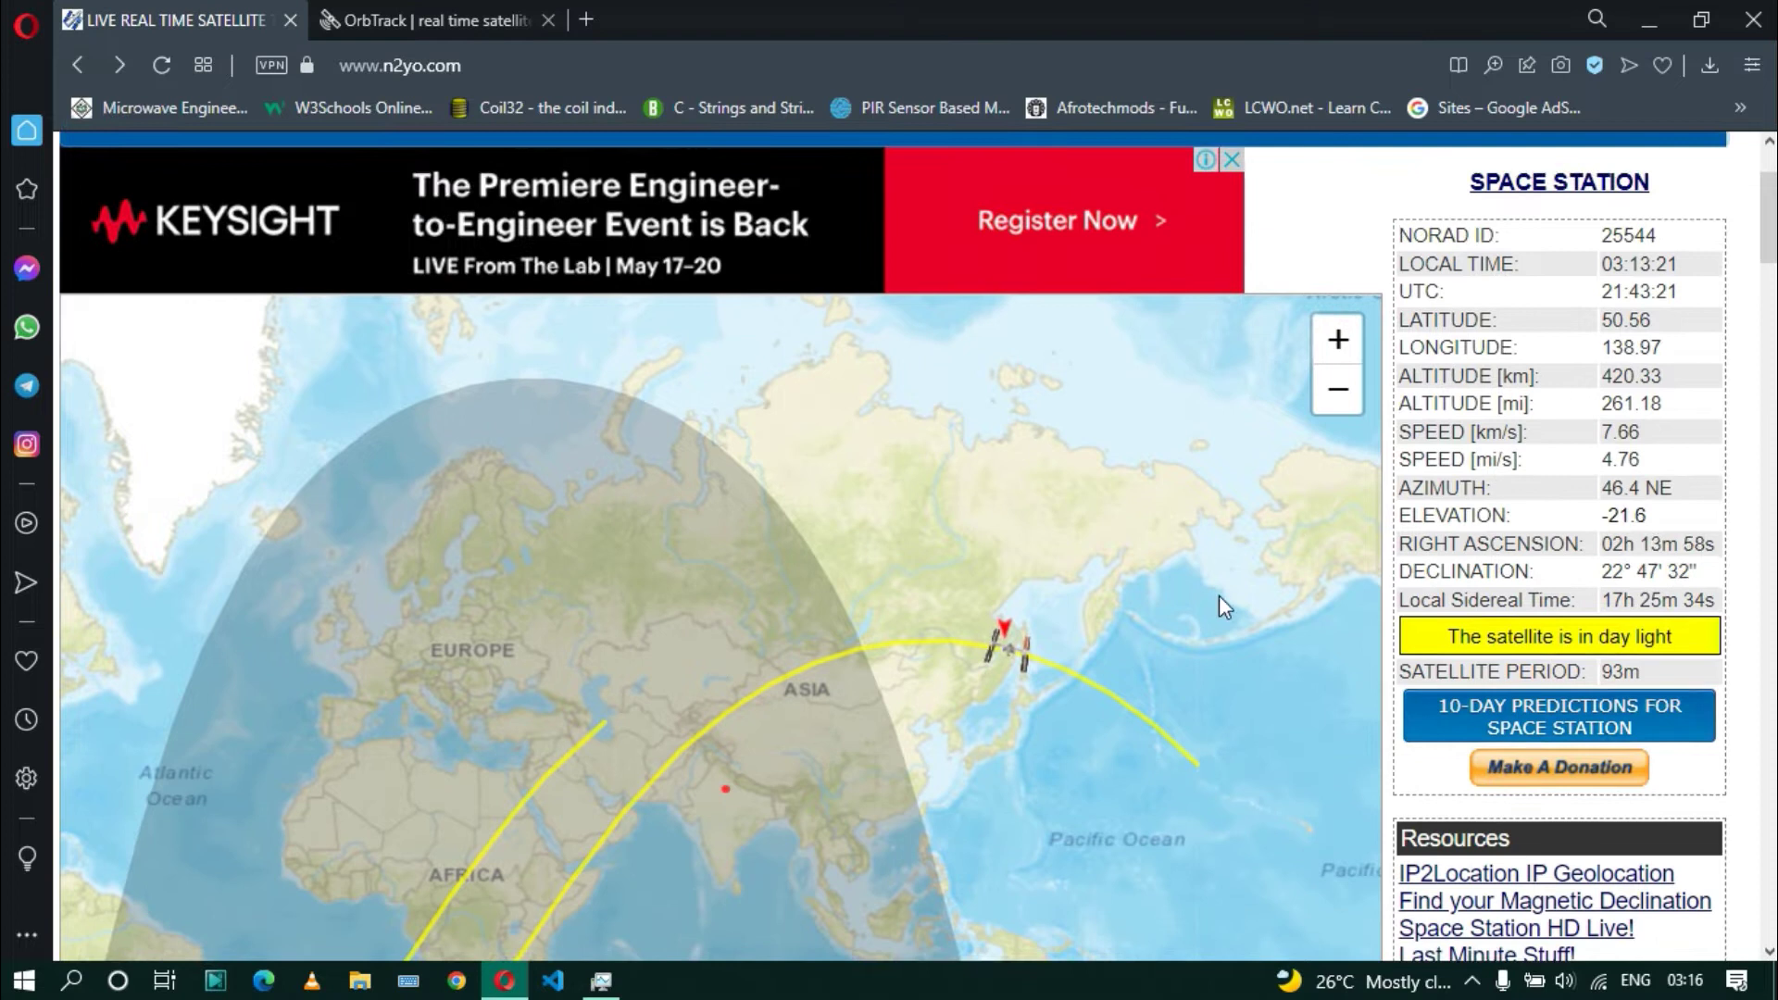
{"action": "scroll", "coordinate": [1037, 493], "scroll_direction": "down", "scroll_amount": 3}
{"action": "scroll", "coordinate": [1025, 492], "scroll_direction": "up", "scroll_amount": 2}
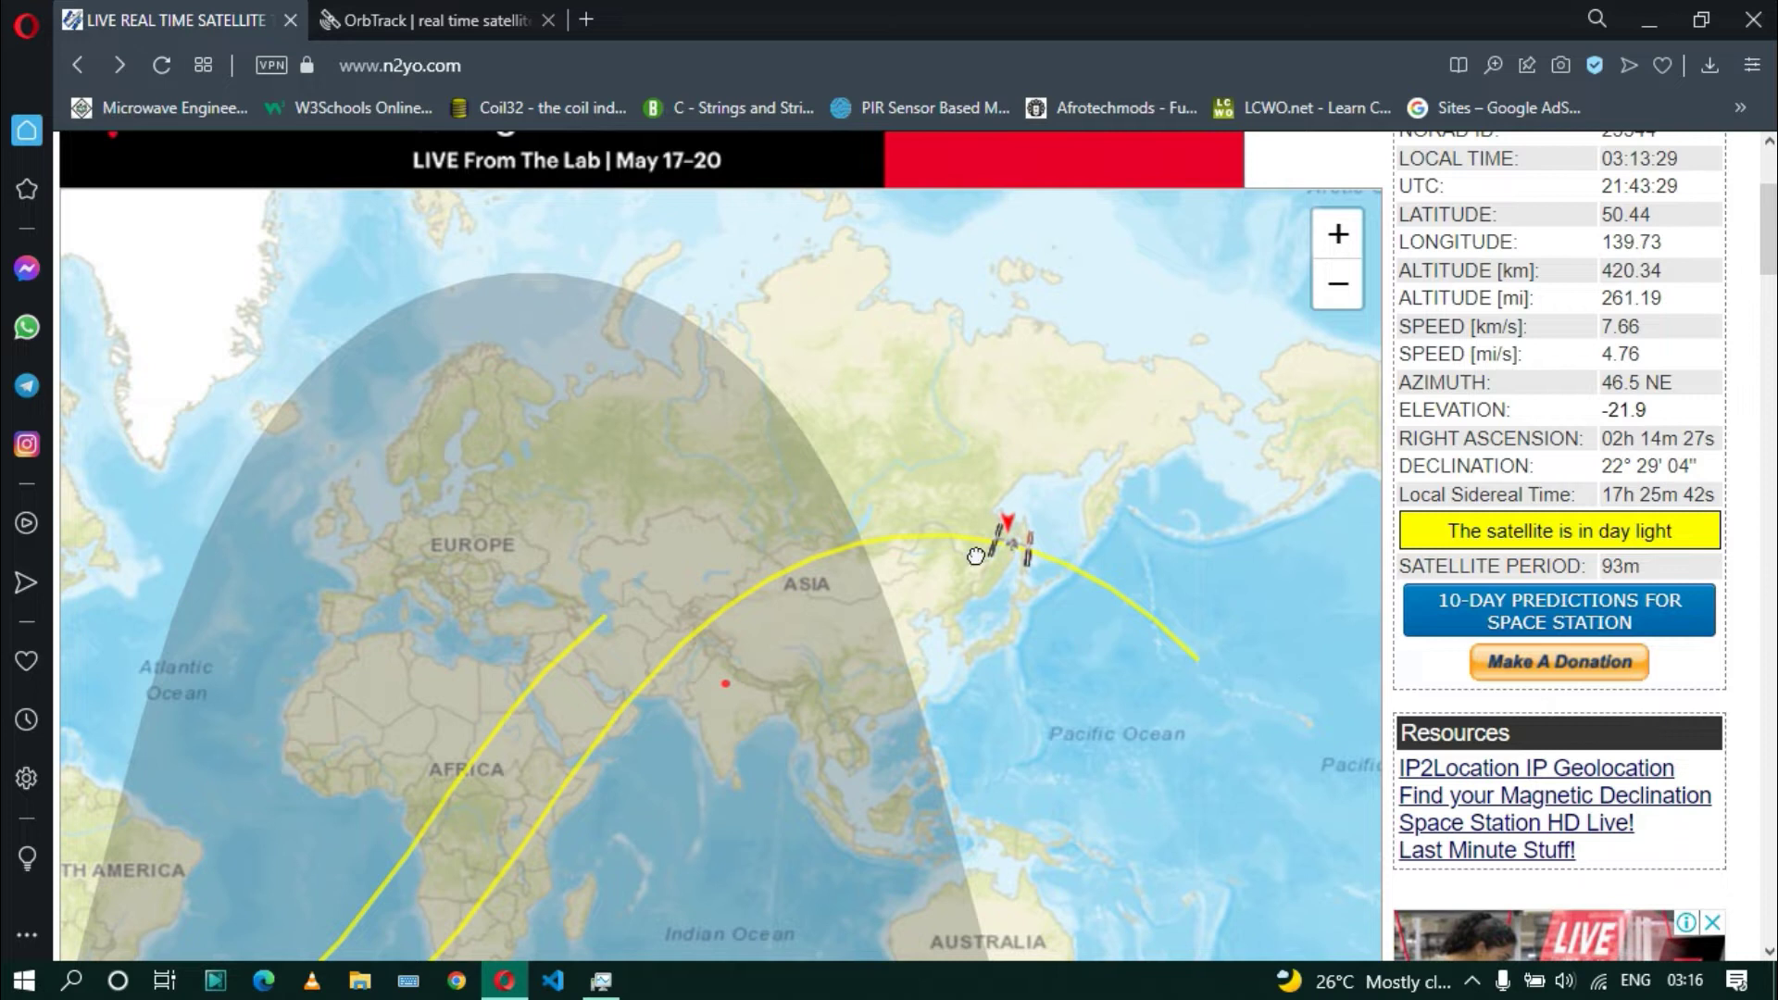
{"action": "scroll", "coordinate": [624, 477], "scroll_direction": "up", "scroll_amount": 2}
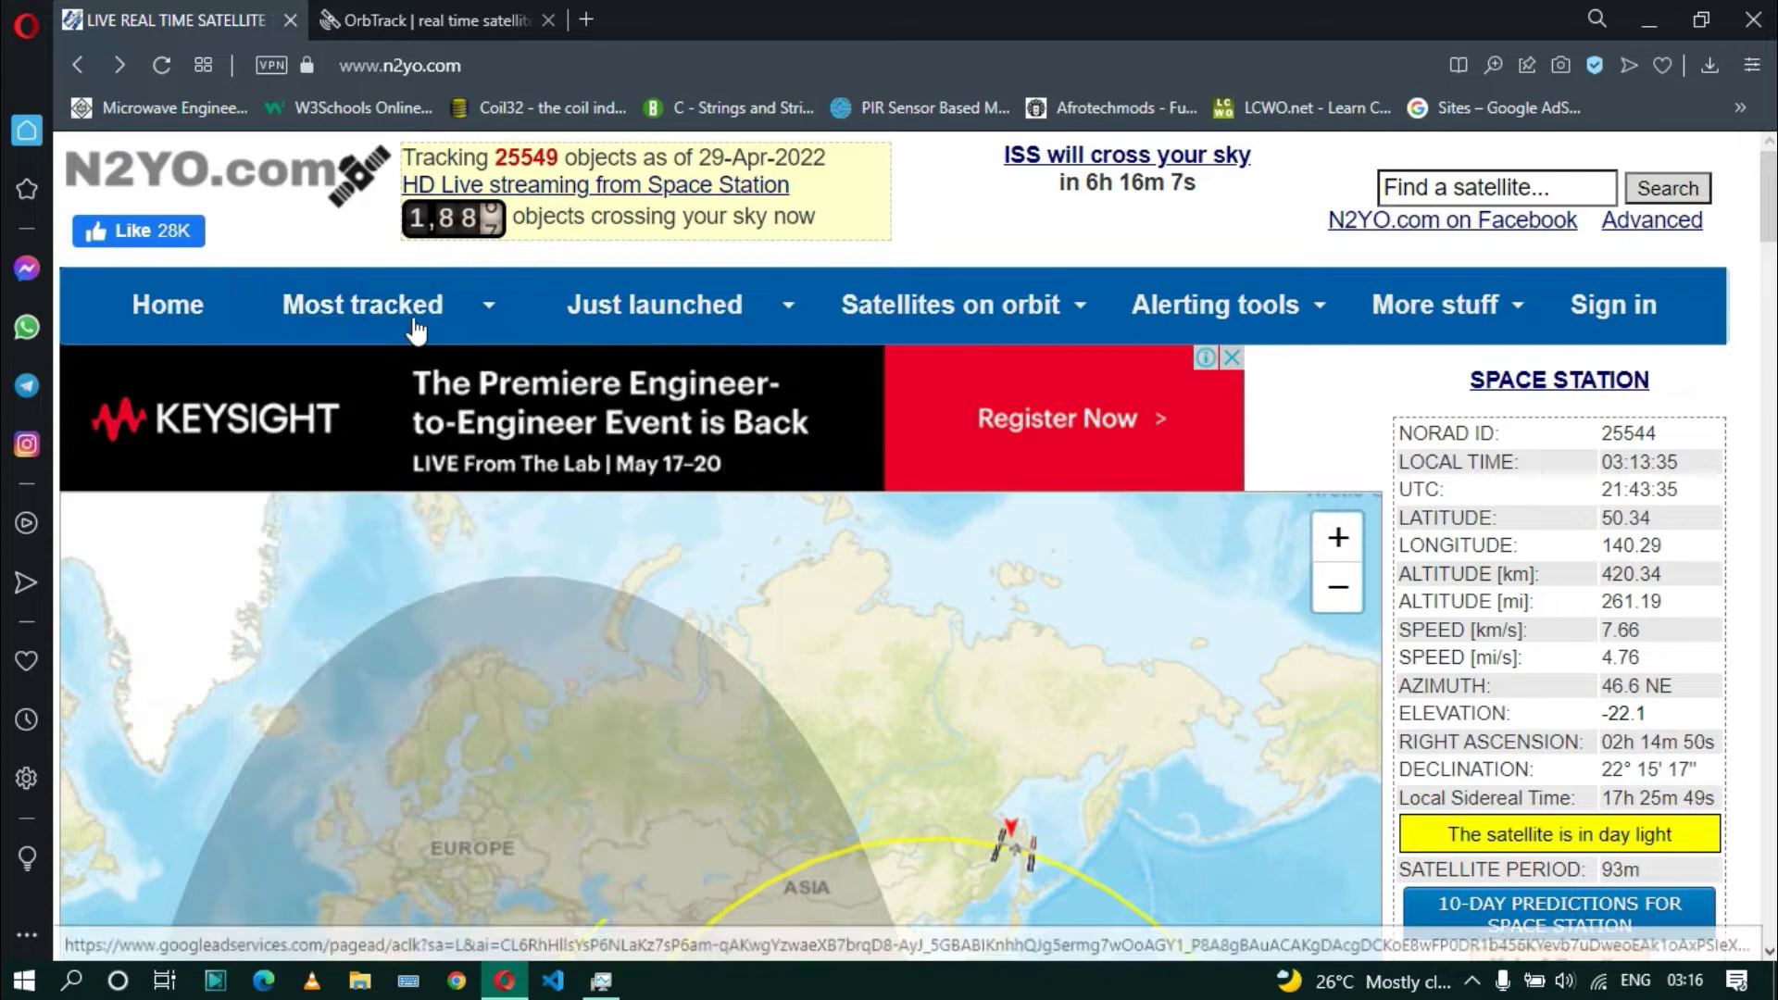
{"action": "mouse_move", "coordinate": [363, 304]}
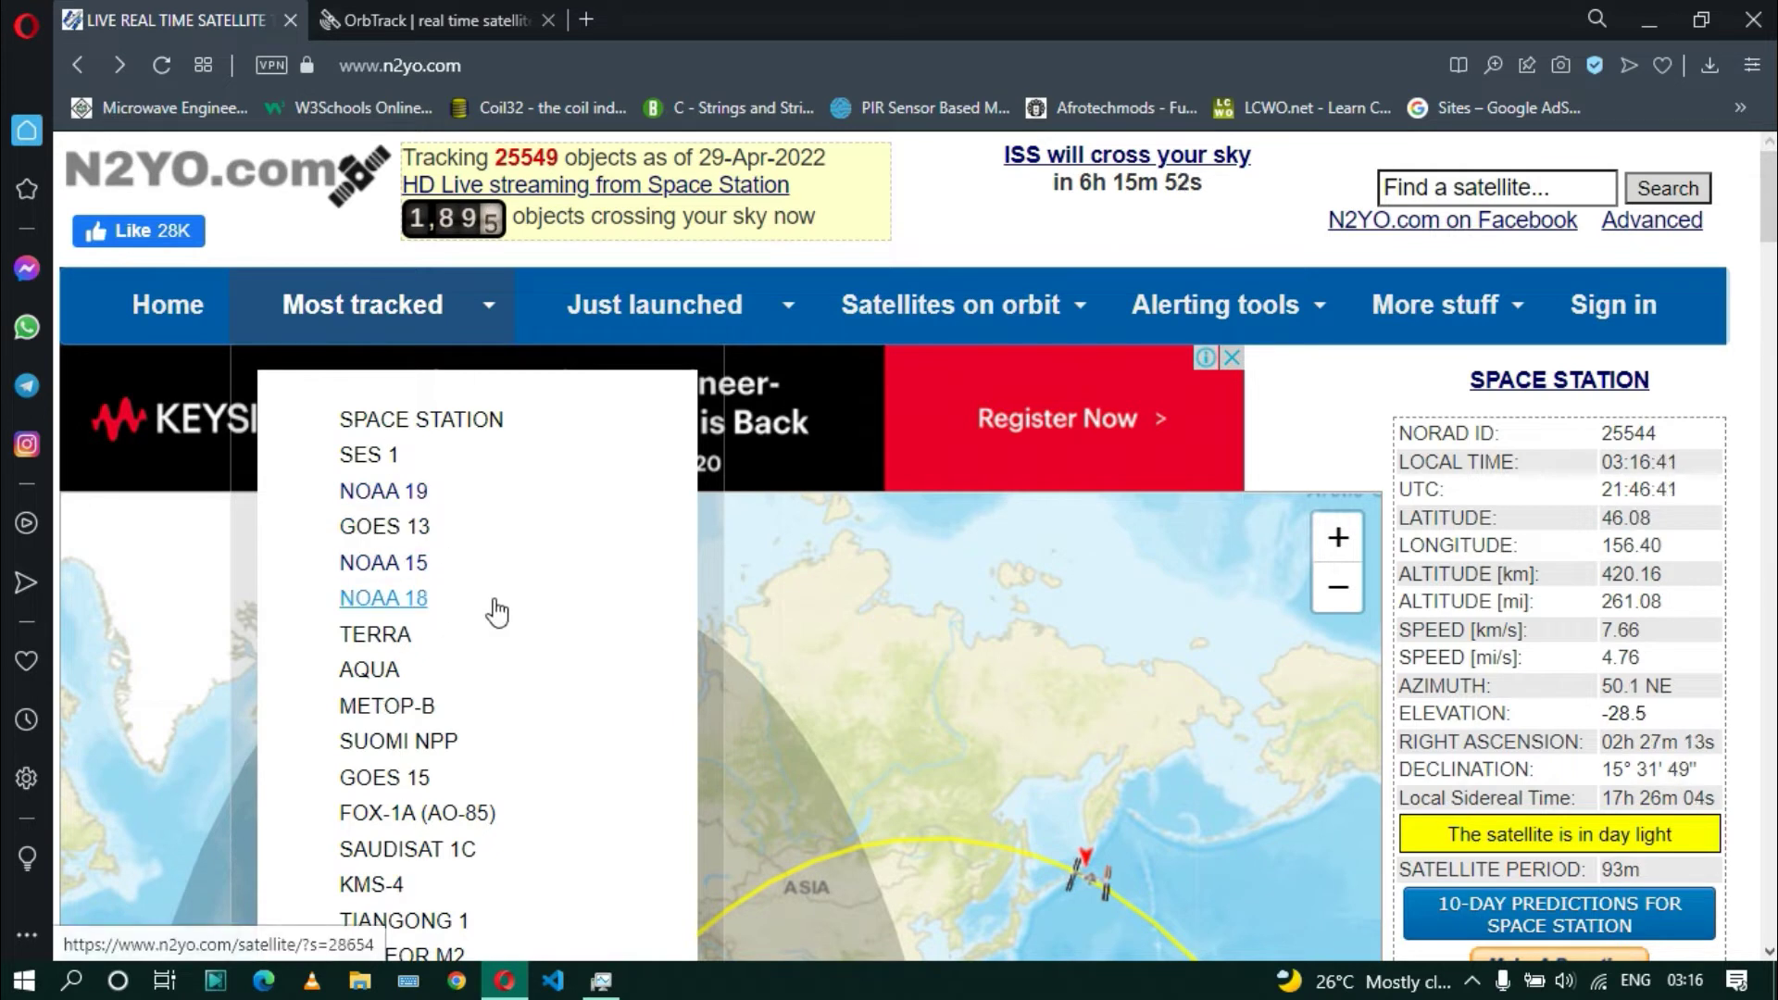
{"action": "scroll", "coordinate": [496, 612], "scroll_direction": "down", "scroll_amount": 3}
{"action": "scroll", "coordinate": [507, 542], "scroll_direction": "up", "scroll_amount": 3}
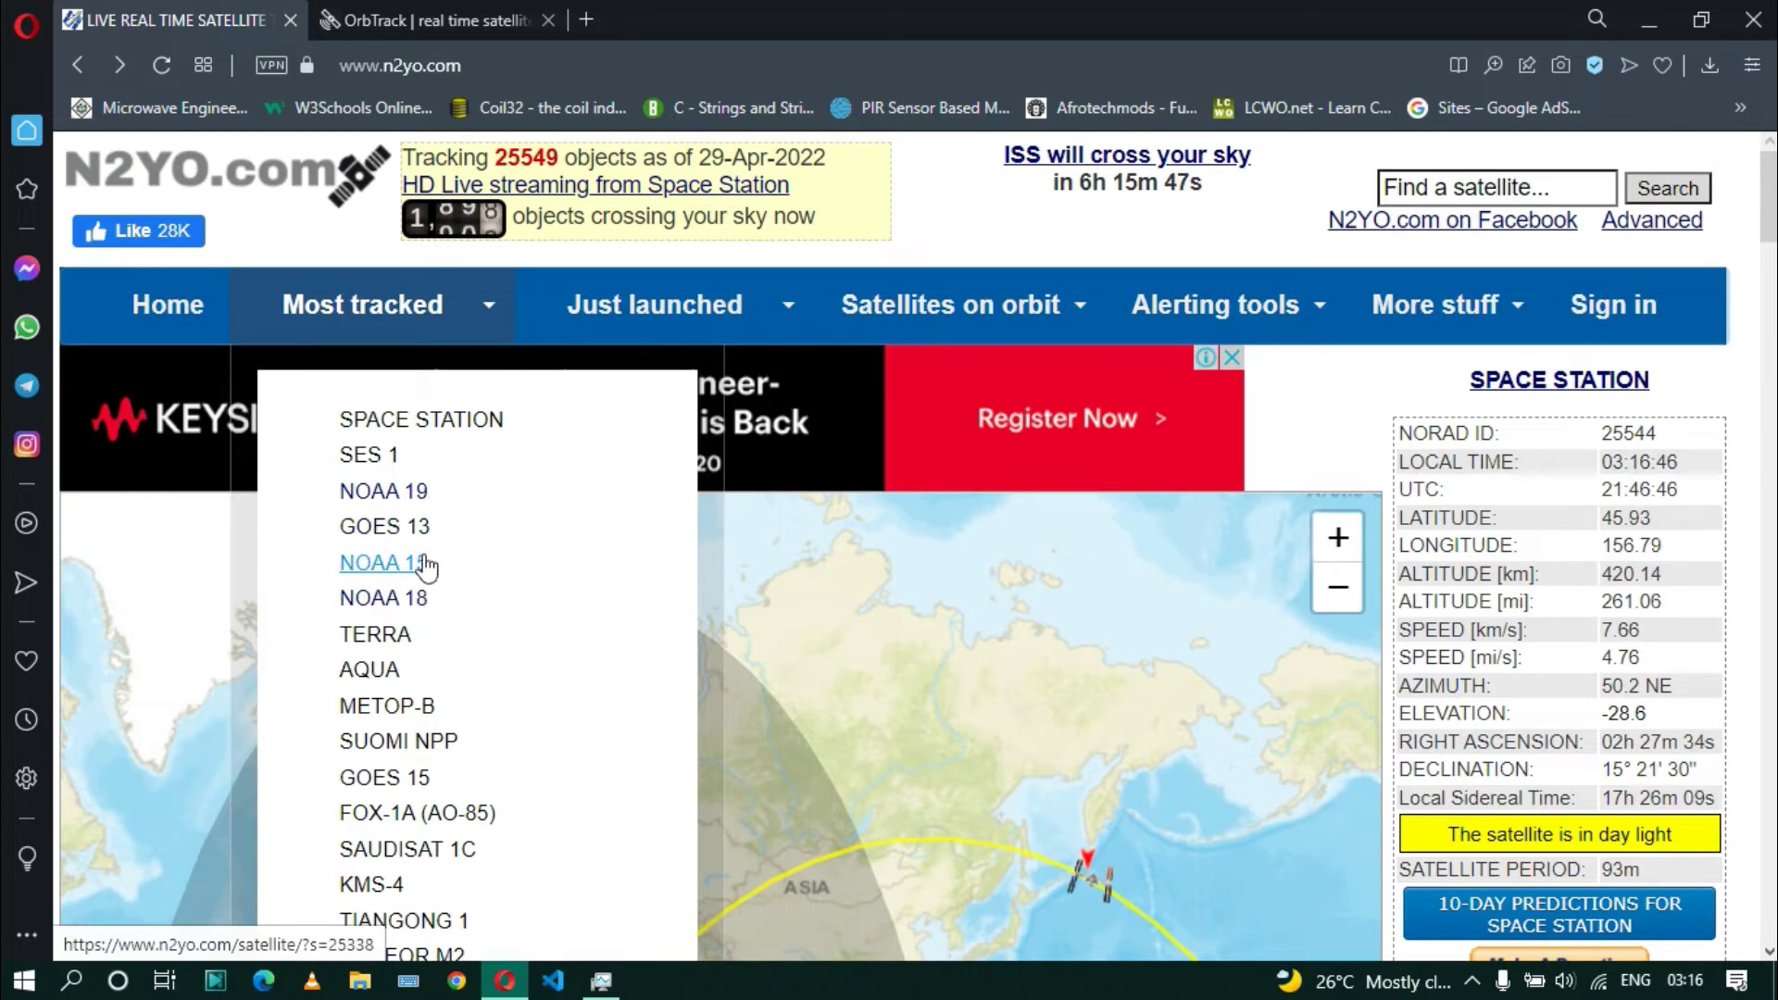
{"action": "mouse_move", "coordinate": [654, 304]}
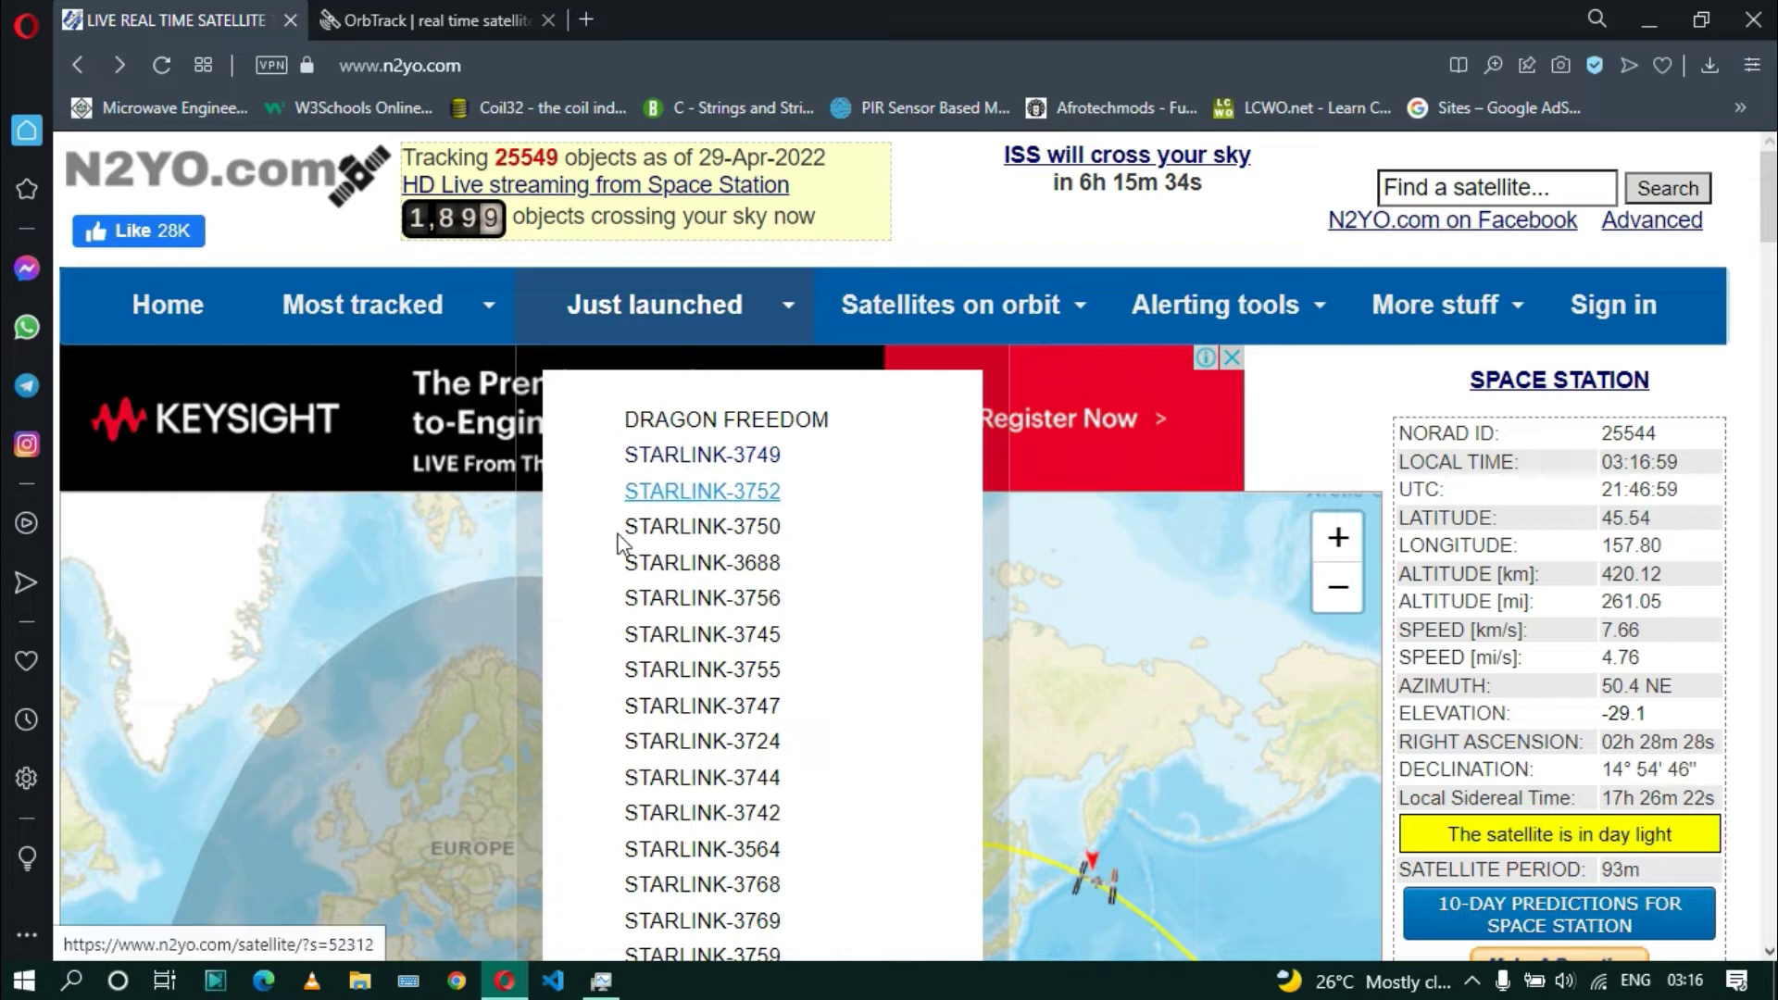
{"action": "scroll", "coordinate": [746, 681], "scroll_direction": "down", "scroll_amount": 2}
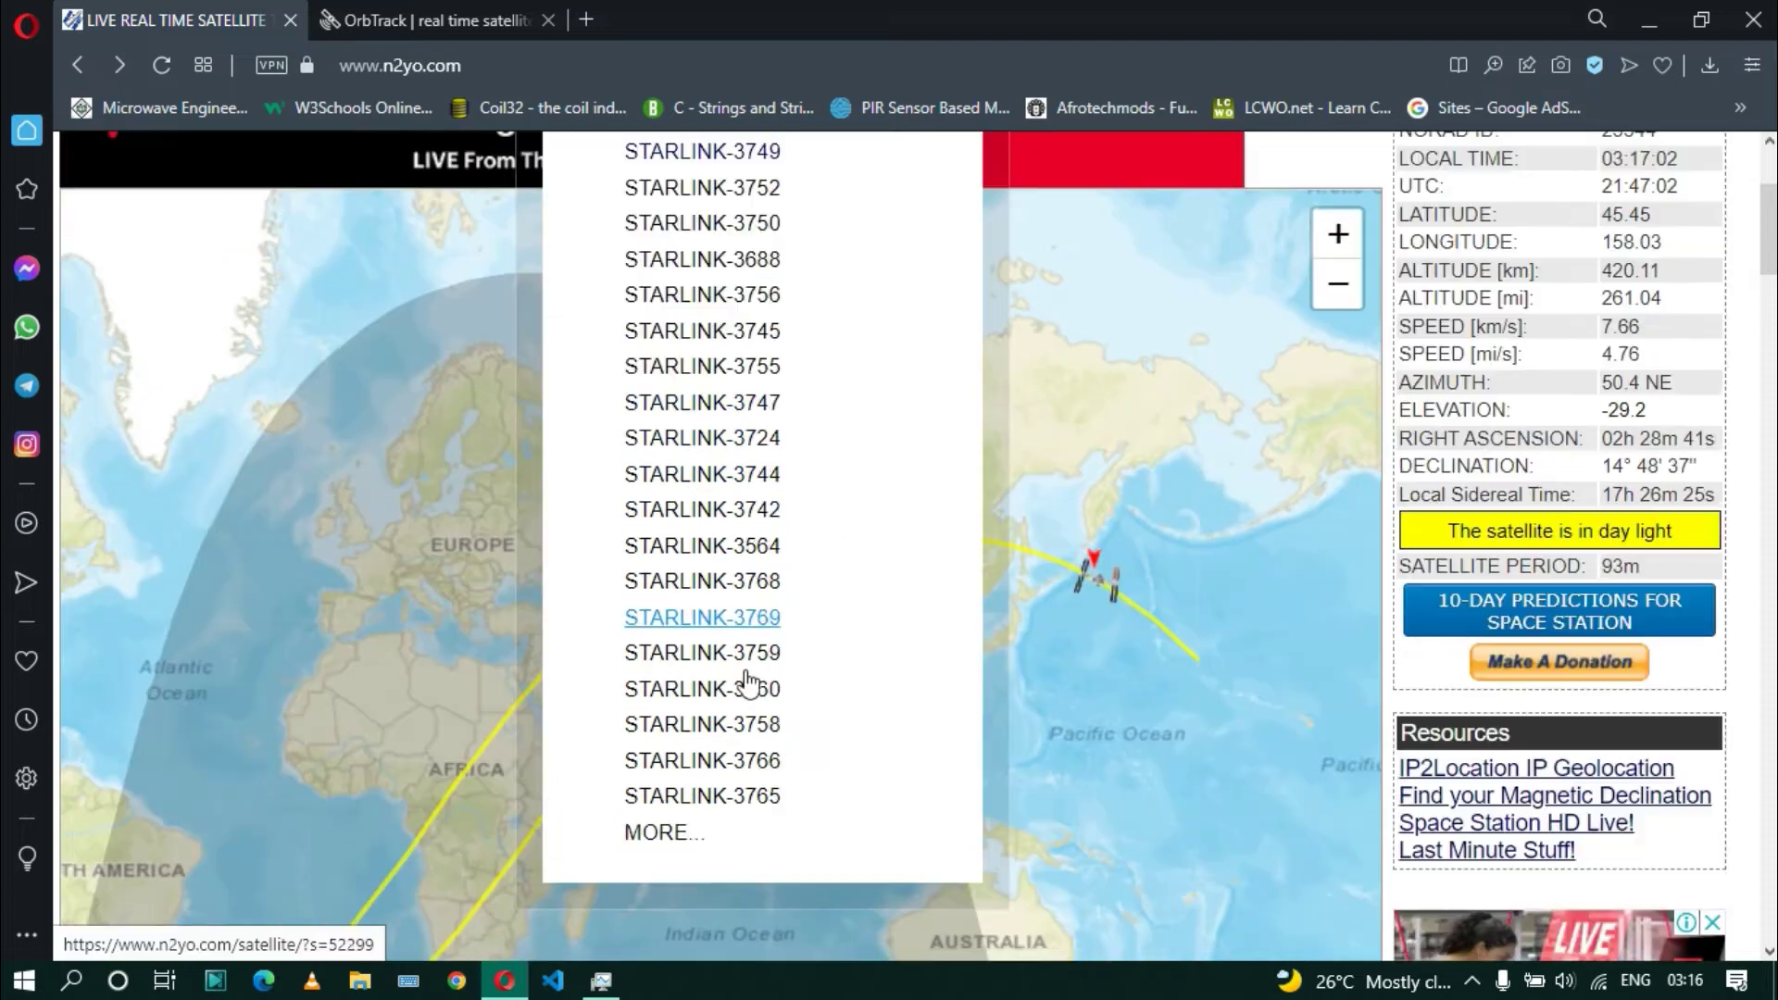
{"action": "scroll", "coordinate": [737, 505], "scroll_direction": "up", "scroll_amount": 2}
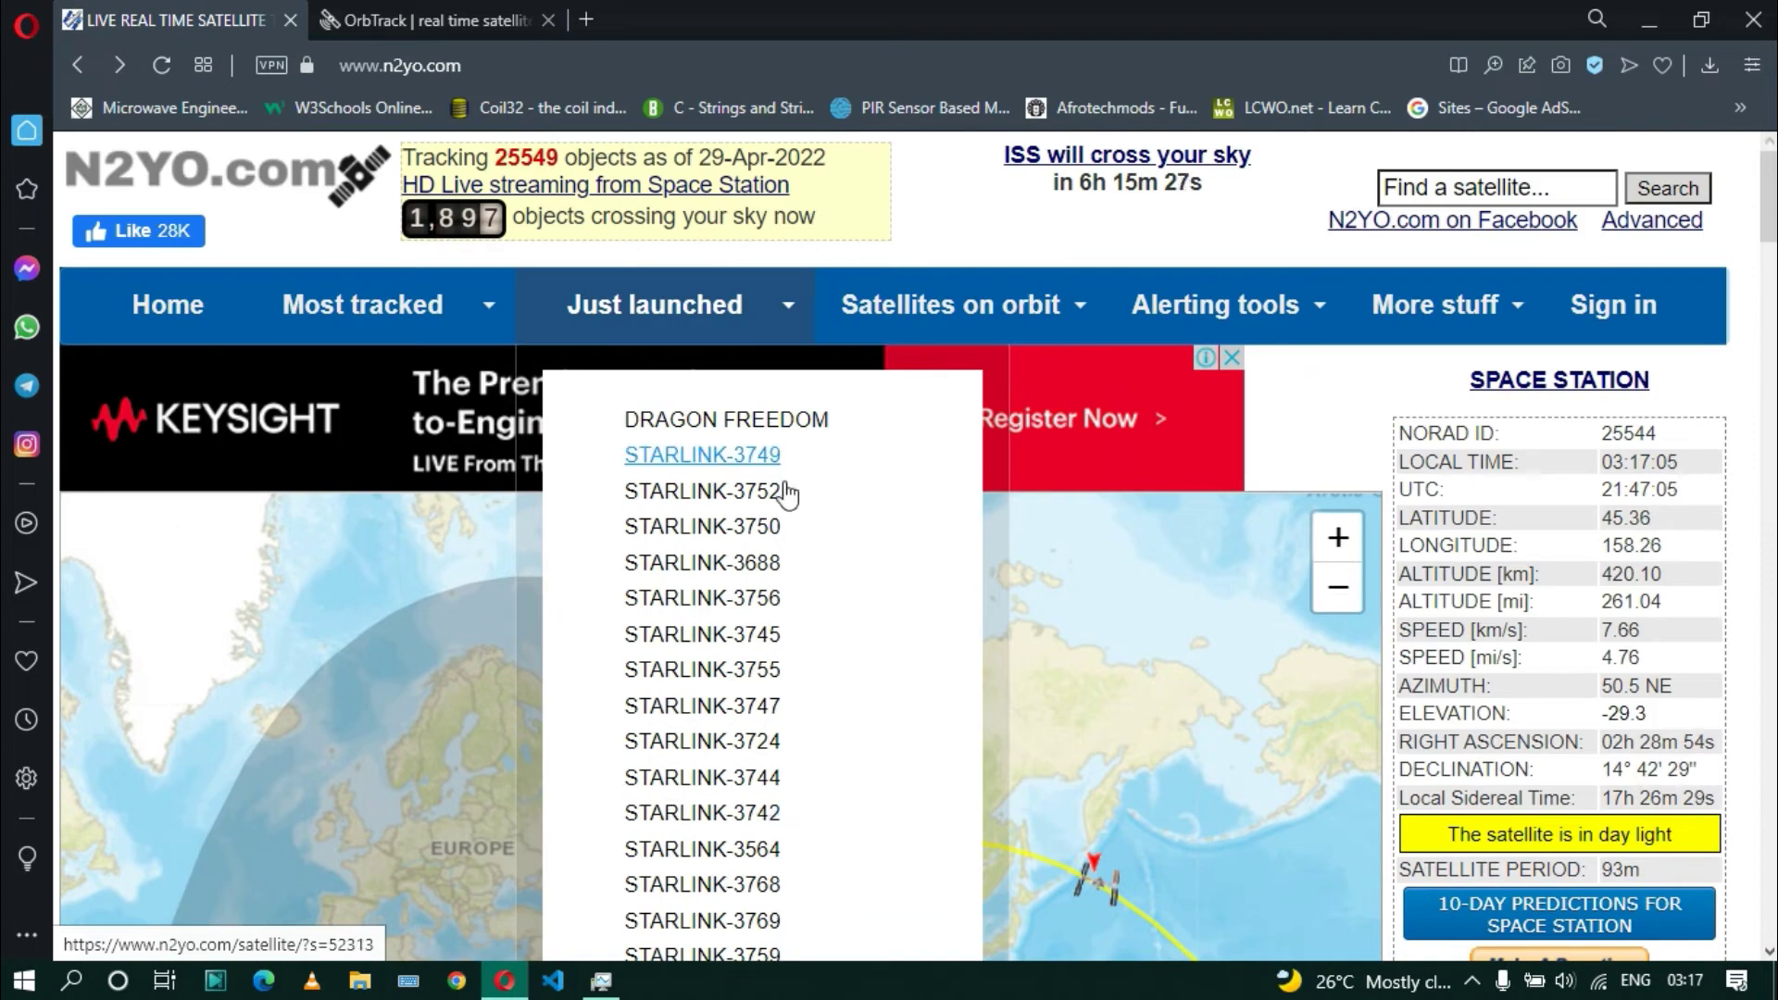
Browse the just-launched Dragon Freedom and Starlink entries and close the dropdown
{"action": "key", "text": "Tab"}
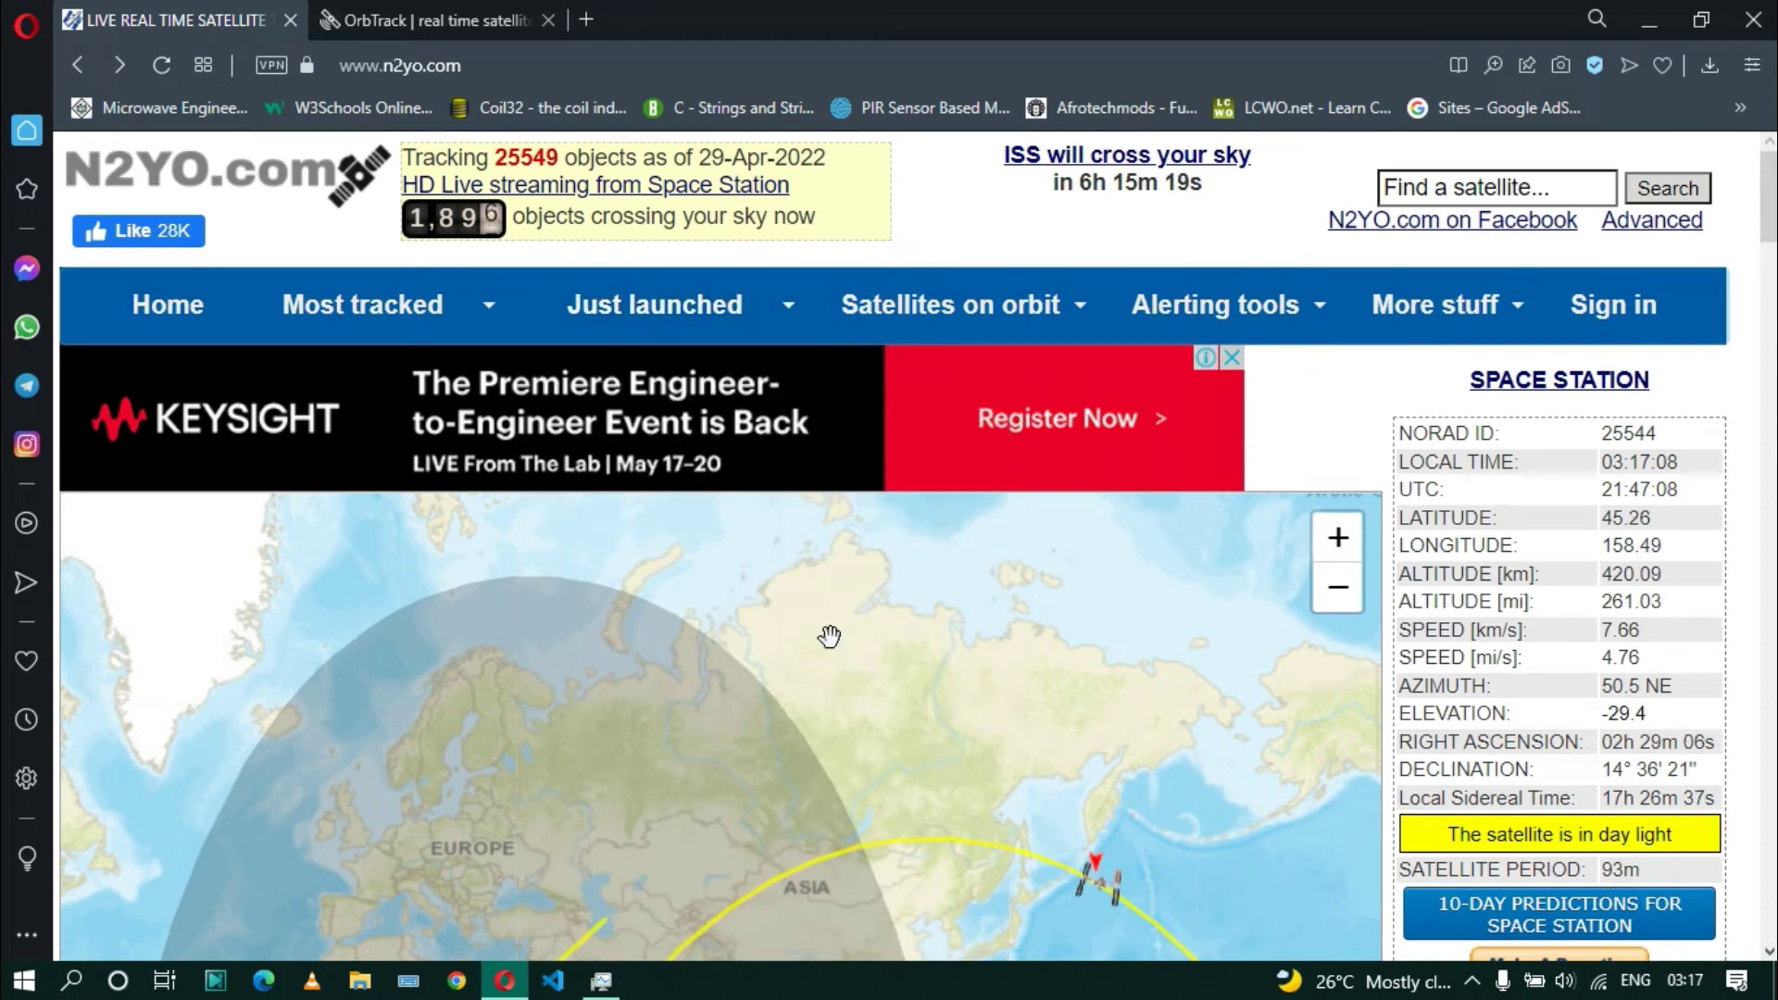
{"action": "scroll", "coordinate": [706, 545], "scroll_direction": "down", "scroll_amount": 3}
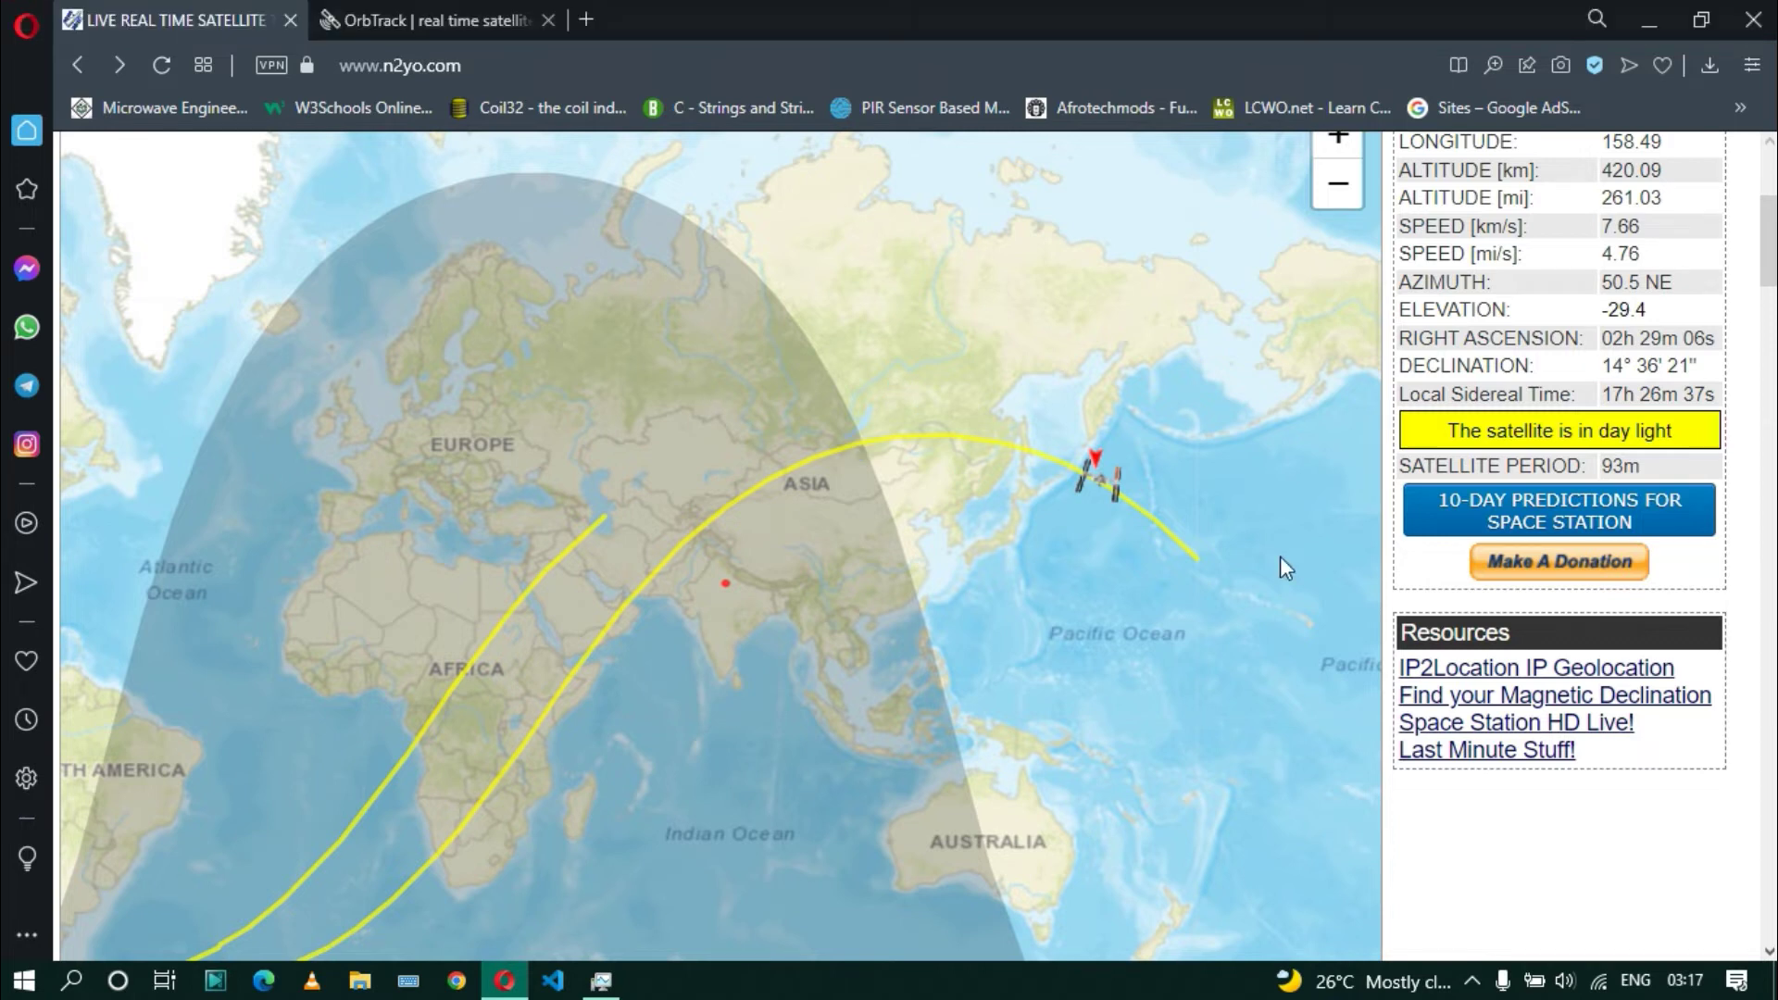
Switch to the OrbTrack tab showing NOAA 18 over northwest Africa
{"action": "key", "text": "ctrl+Tab"}
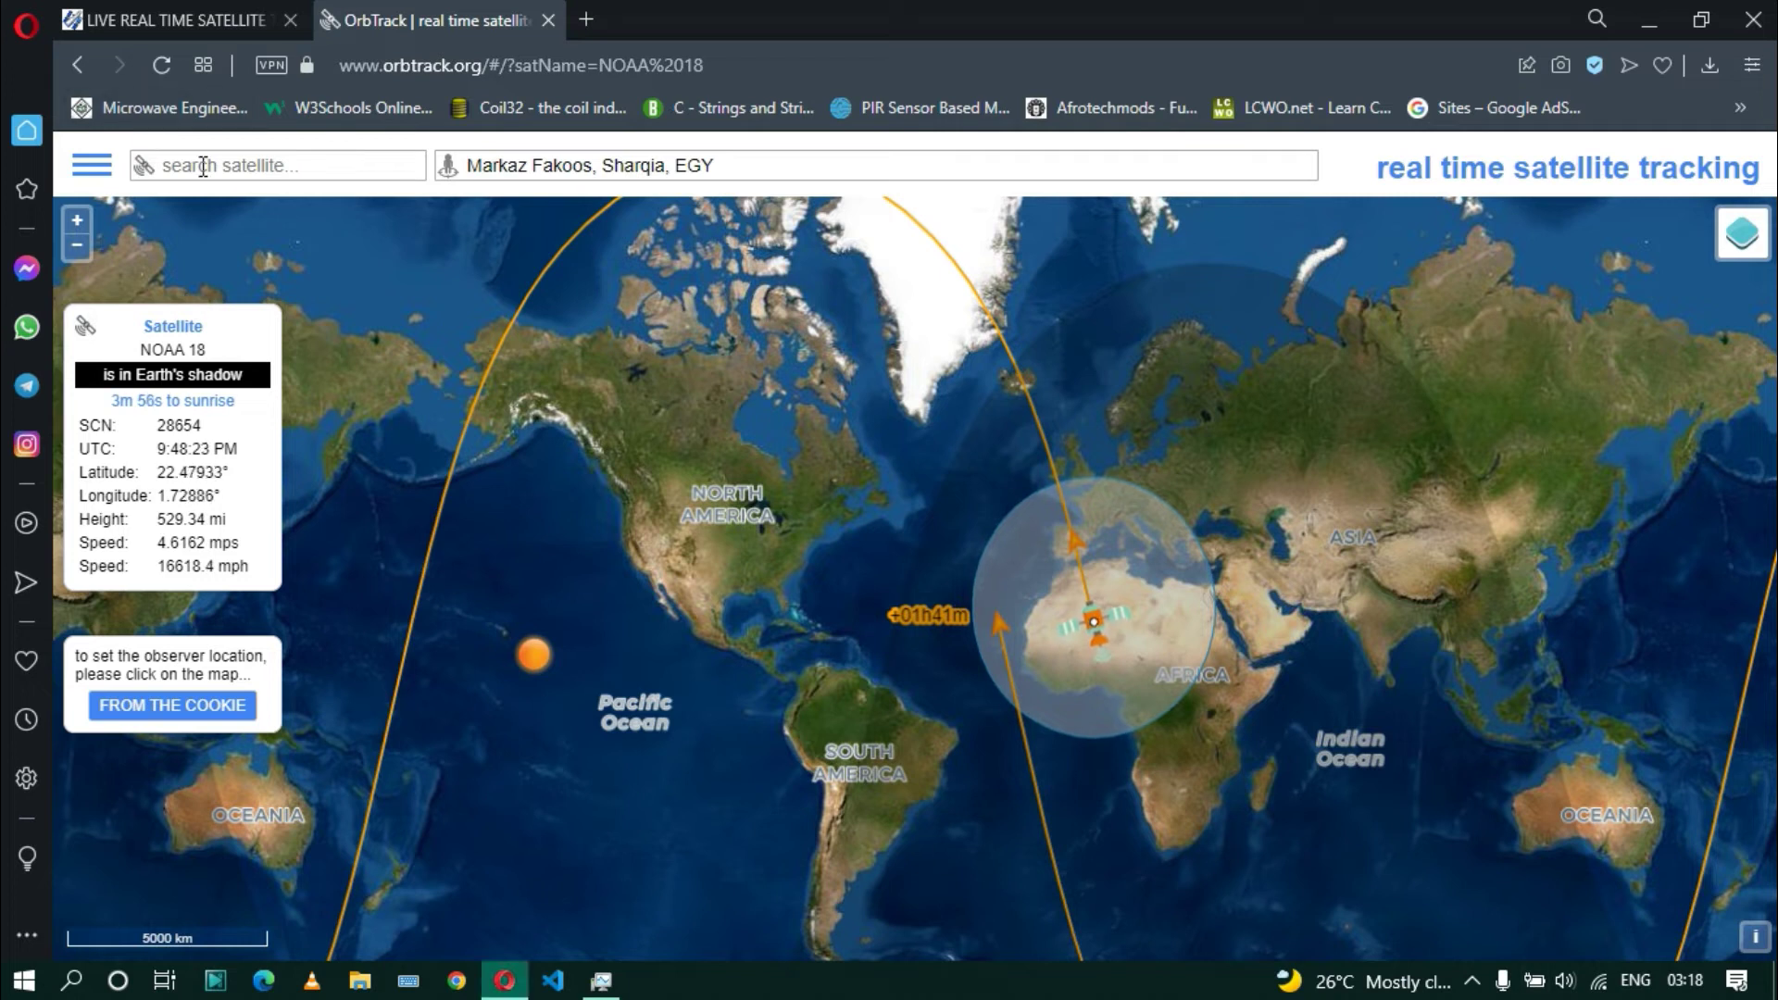
Open OrbTrack's side menu with observer latitude/longitude and satellite catalog options
{"action": "left_click", "coordinate": [140, 165]}
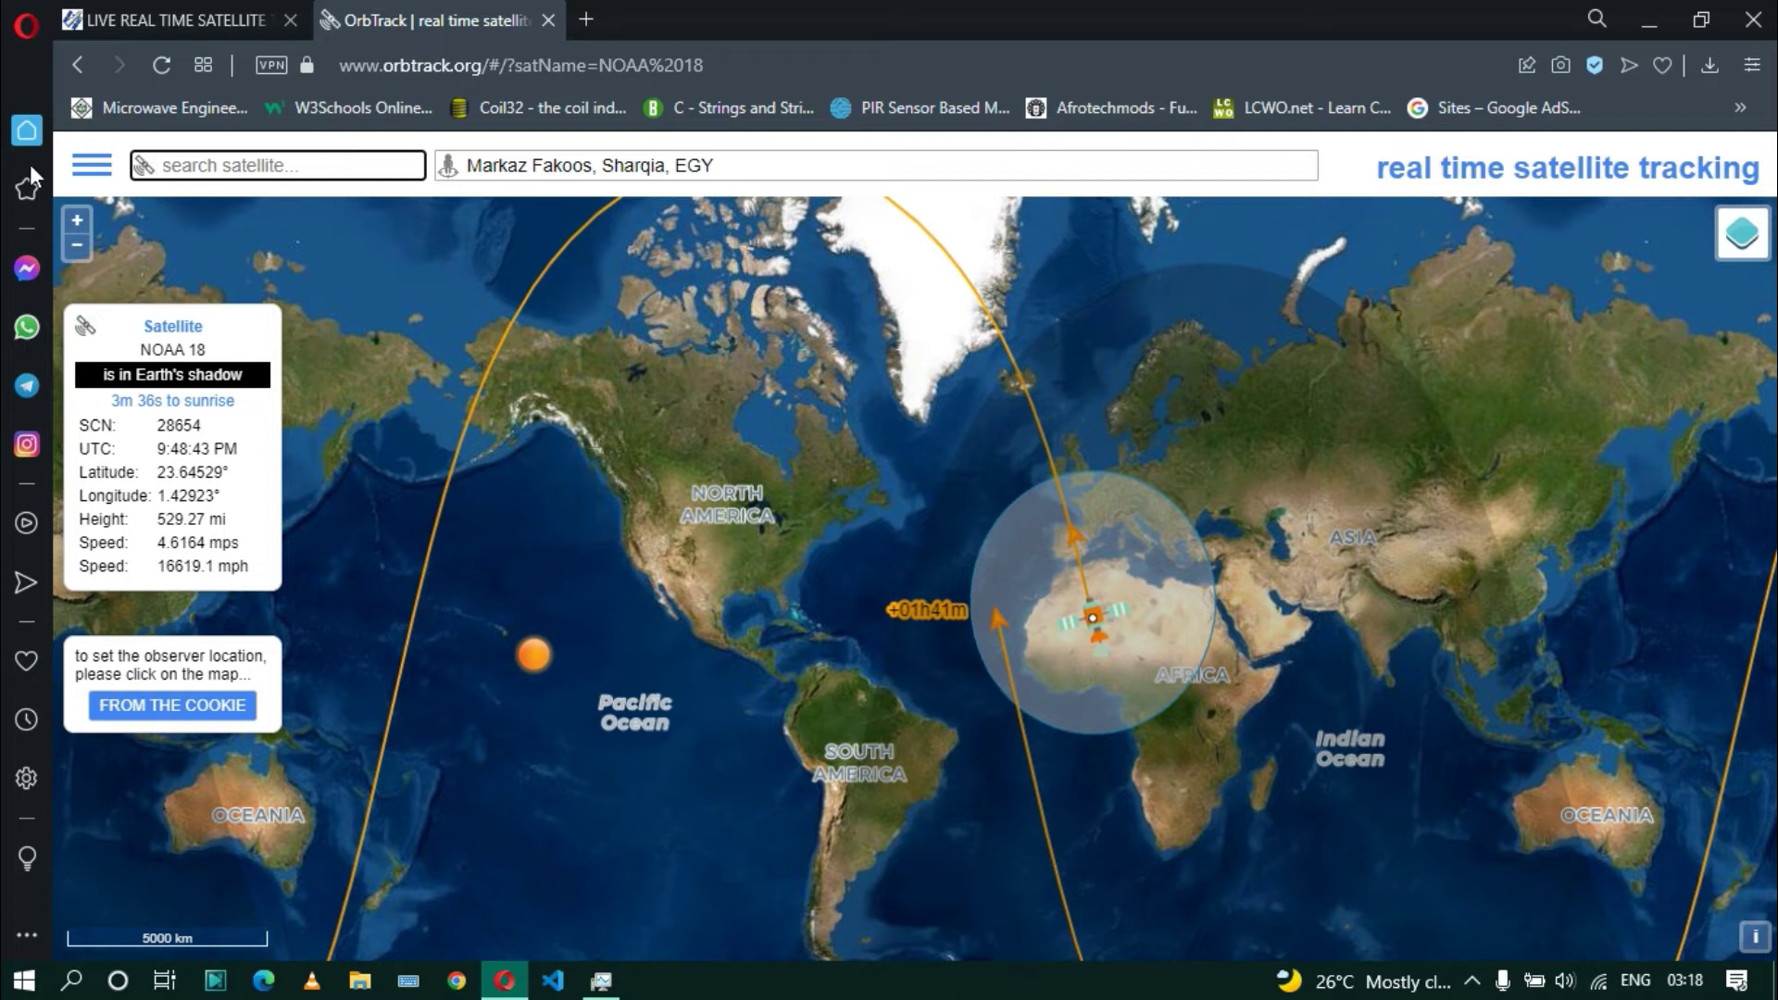
{"action": "left_click", "coordinate": [92, 164]}
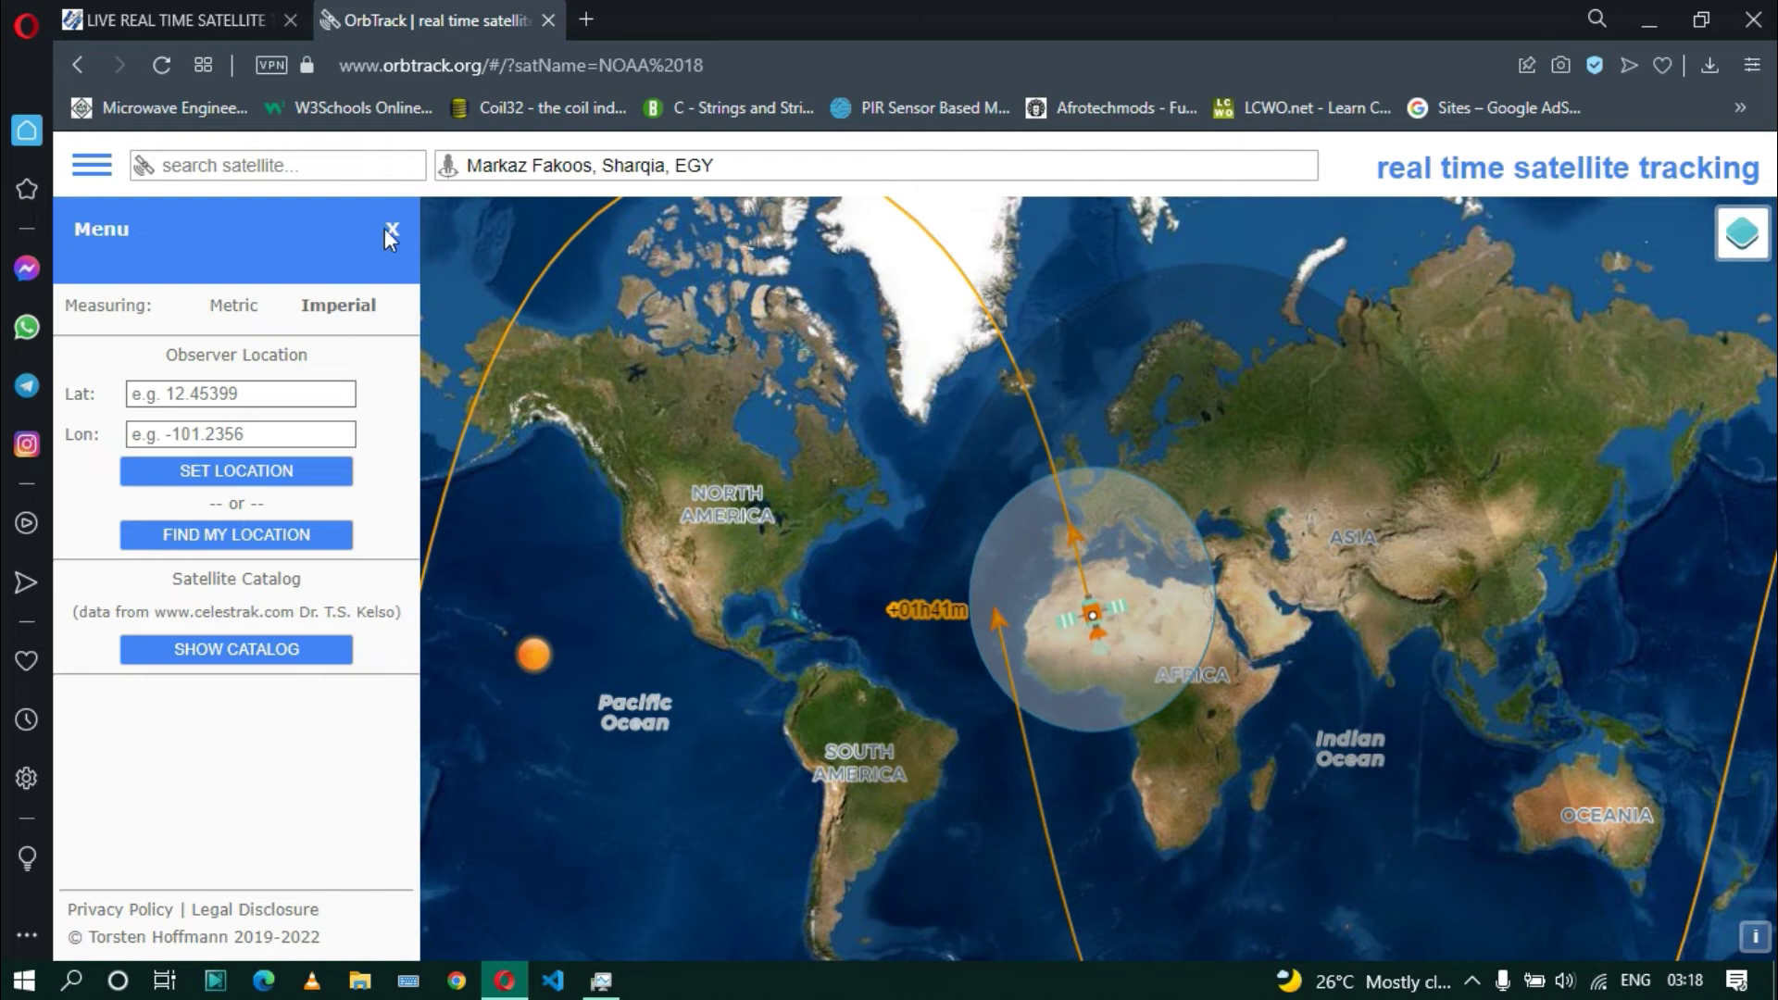
Set the observer to Udgir, Latur, Maharashtra, India on the map and close the menu
{"action": "left_click", "coordinate": [1376, 623]}
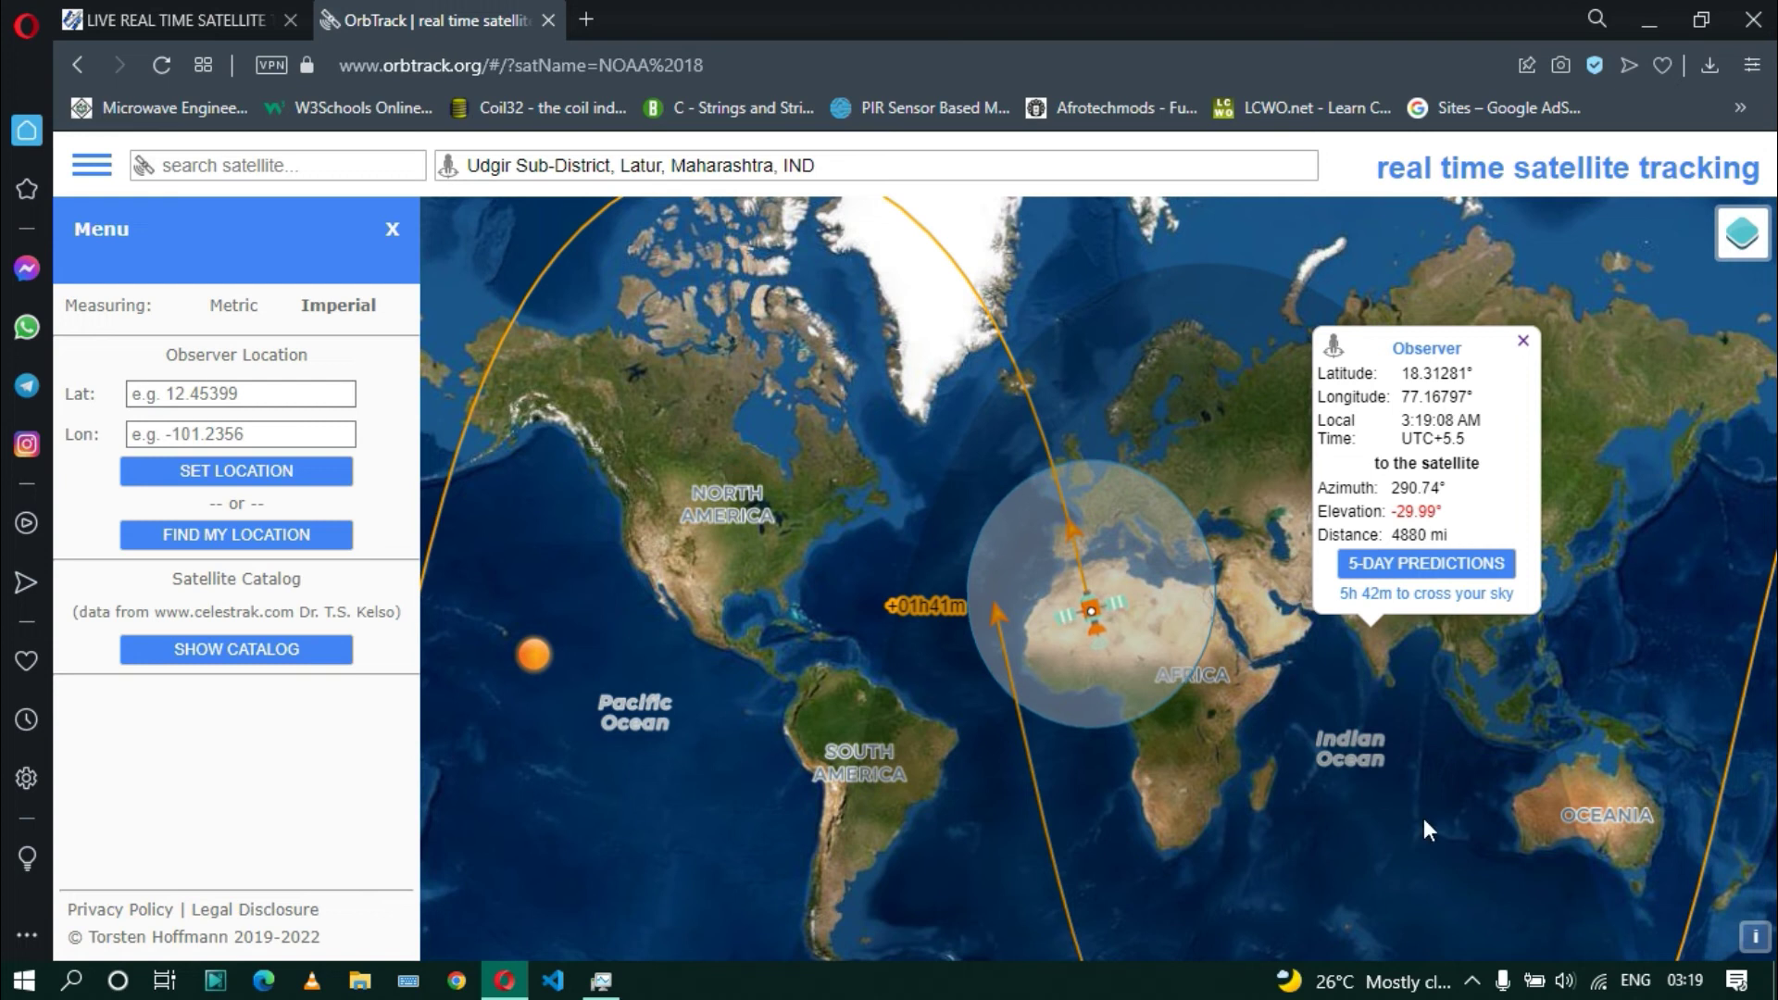
{"action": "left_click", "coordinate": [392, 230]}
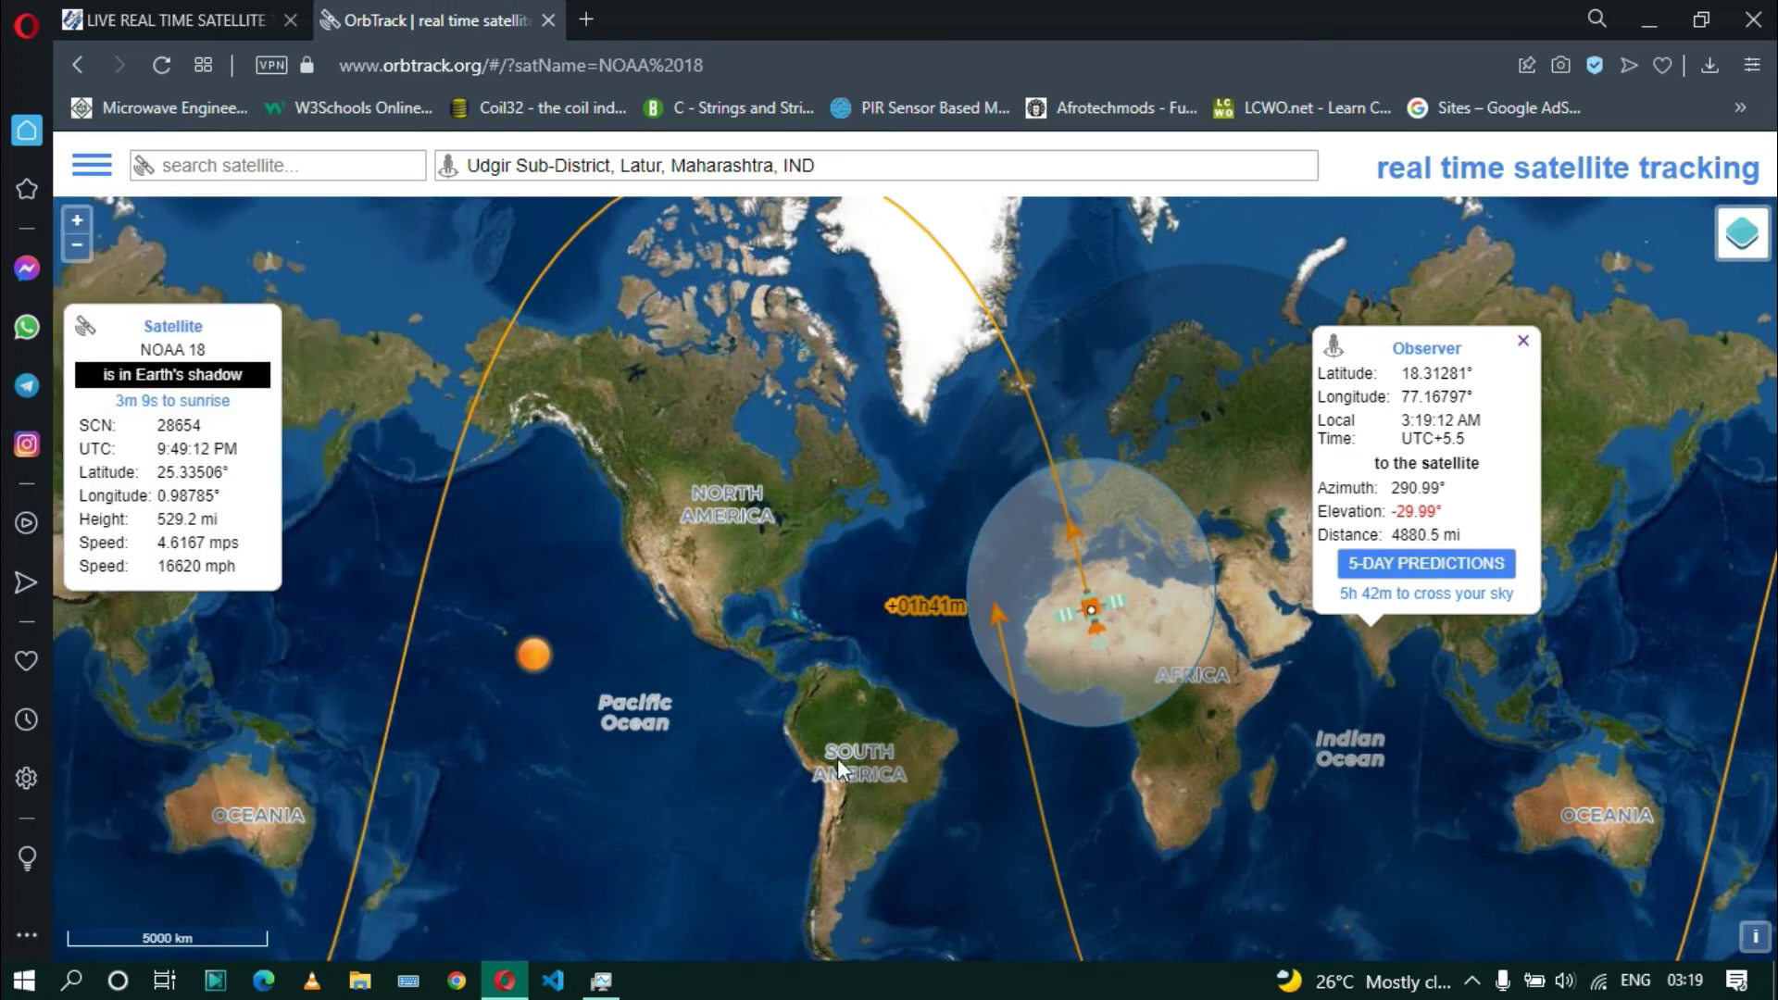